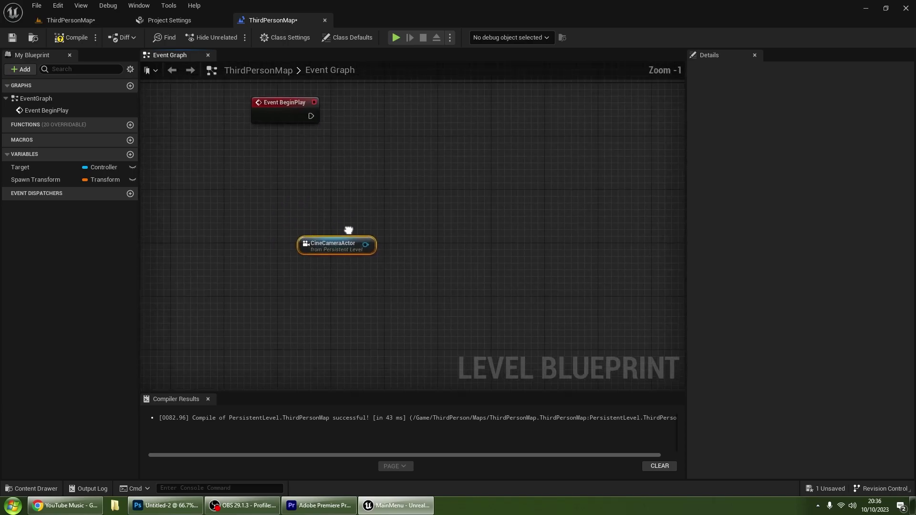
Create a Set View Target with Blend node from the CineCameraActor reference, turning off context sensitivity in the node search
{"action": "left_click_drag", "start_coordinate": [381, 179], "coordinate": [384, 173]}
{"action": "type", "text": "set view"}
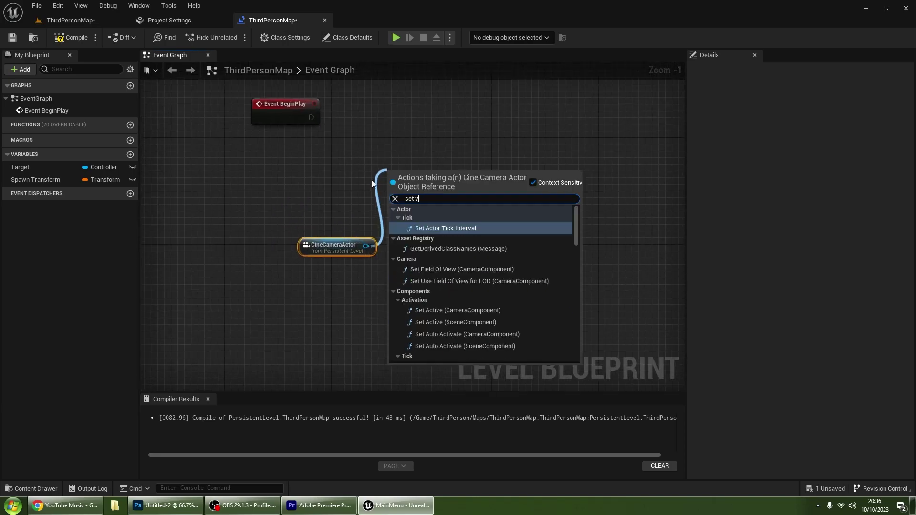
{"action": "left_click", "coordinate": [532, 182]}
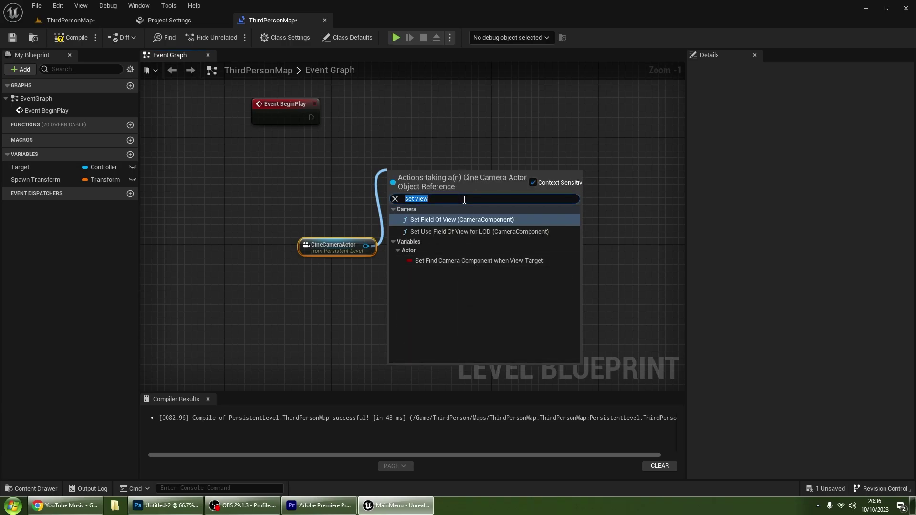
{"action": "left_click", "coordinate": [539, 182]}
{"action": "left_click", "coordinate": [485, 191]}
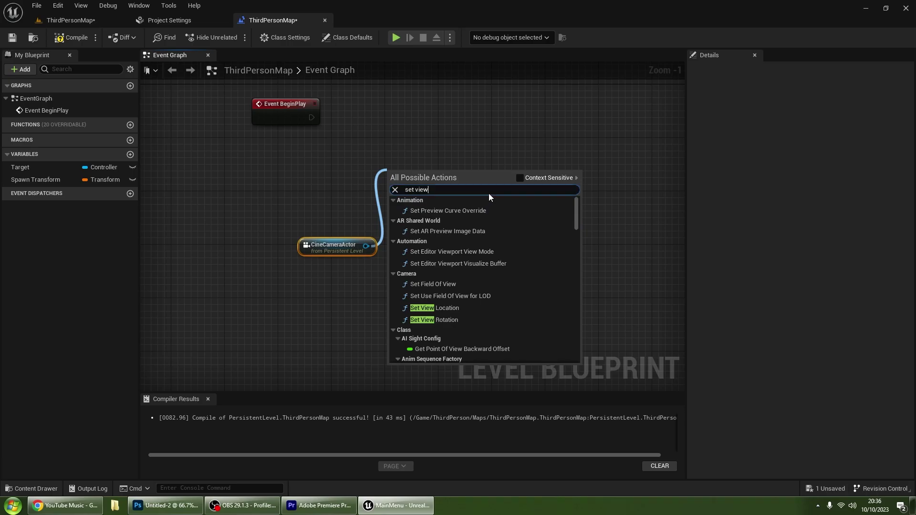
{"action": "type", "text": "target"}
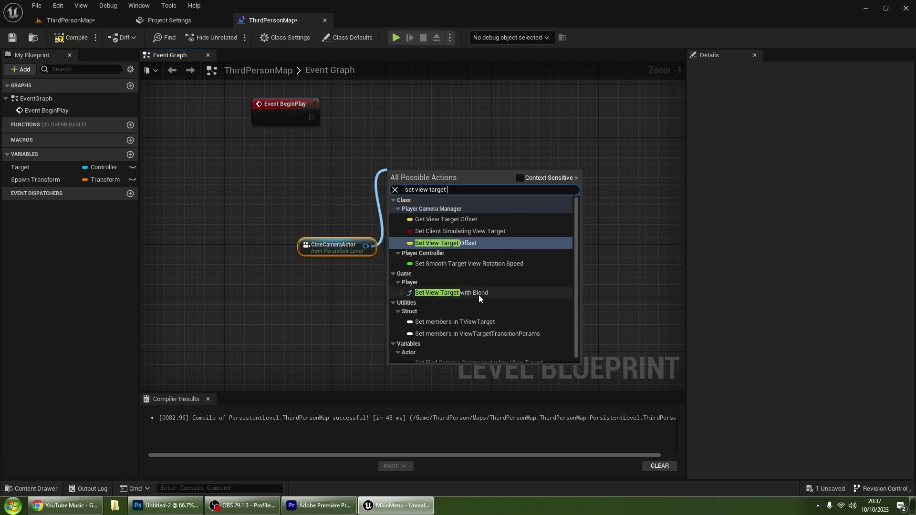
{"action": "left_click", "coordinate": [479, 292]}
Connect Event BeginPlay to the Set View Target with Blend node and feed its Target from a Get Player Controller node
{"action": "left_click_drag", "start_coordinate": [415, 190], "coordinate": [445, 125]}
{"action": "left_click_drag", "start_coordinate": [338, 129], "coordinate": [311, 118]}
{"action": "left_click_drag", "start_coordinate": [427, 137], "coordinate": [345, 160]}
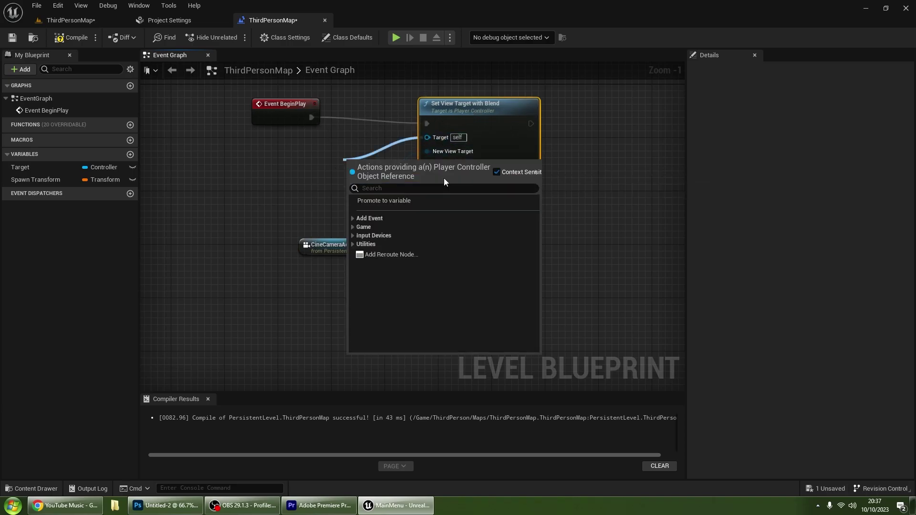
{"action": "type", "text": "get player"}
{"action": "key", "text": "Return"}
{"action": "left_click_drag", "start_coordinate": [366, 160], "coordinate": [254, 160]}
{"action": "right_click_drag", "start_coordinate": [668, 182], "coordinate": [444, 216]}
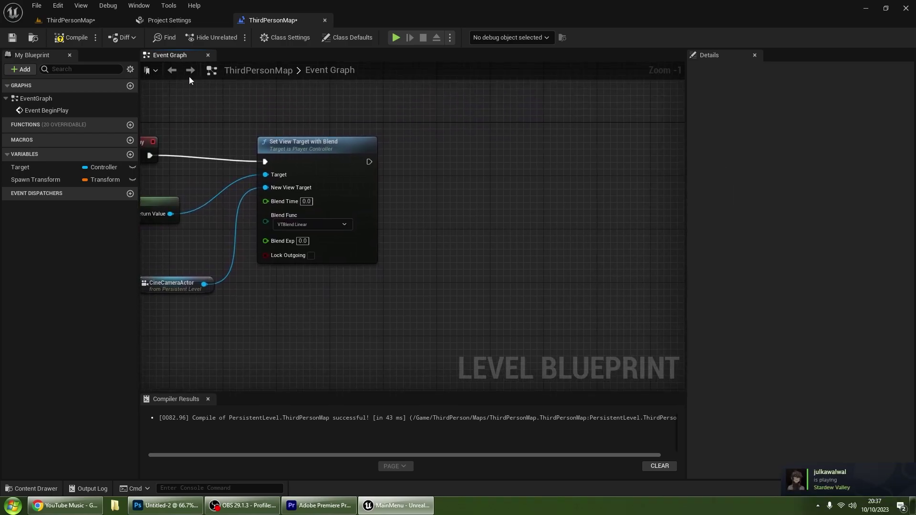
Play ThirdPersonMap in the editor to check the view through CineCameraActor, and stop the session
{"action": "left_click", "coordinate": [67, 20]}
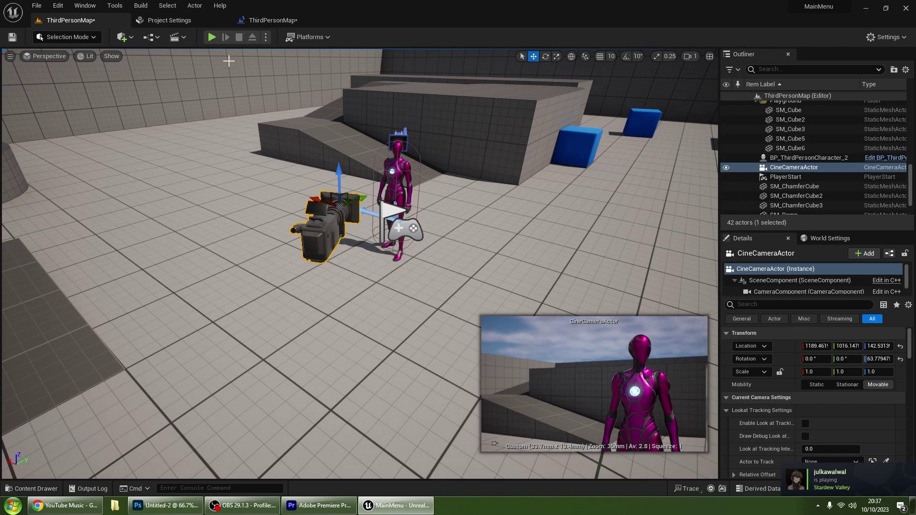
{"action": "left_click", "coordinate": [212, 38]}
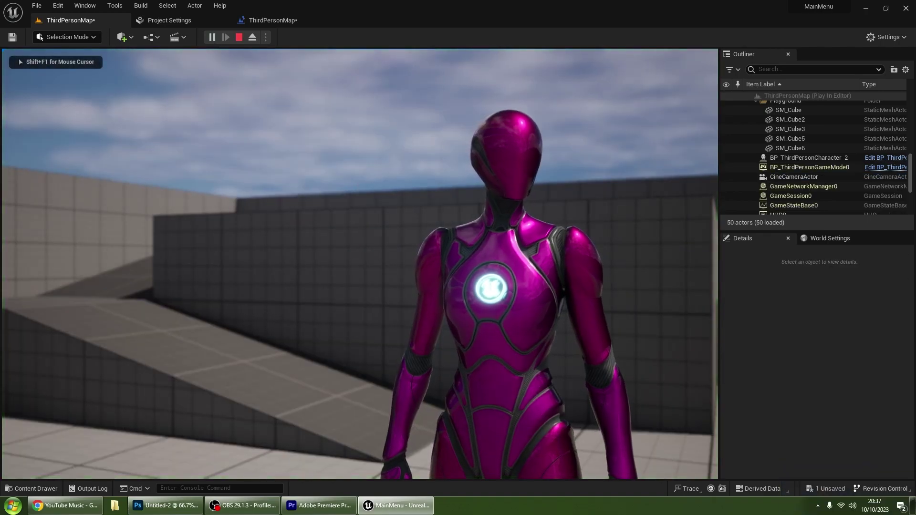
{"action": "key", "text": "Escape"}
Create a User Widget blueprint named ButtonWG in the Widget folder and open it for editing
{"action": "left_click", "coordinate": [34, 492]}
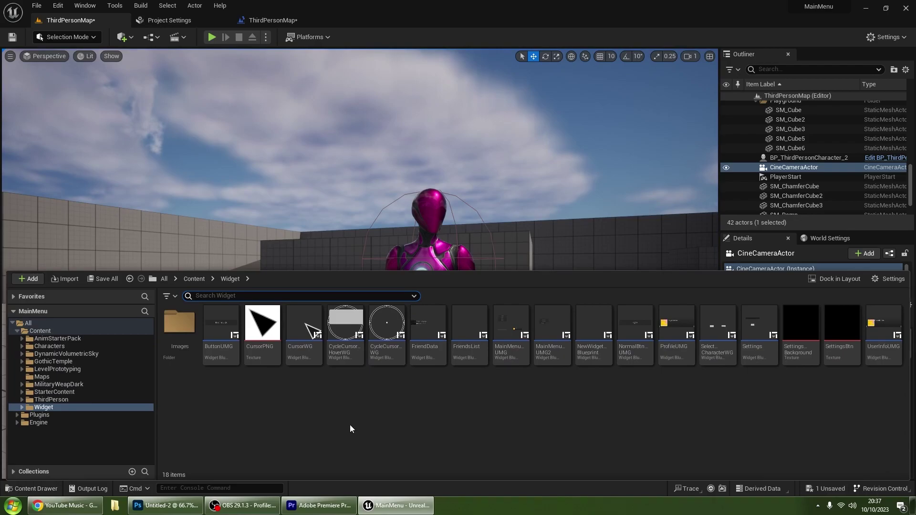
{"action": "right_click", "coordinate": [361, 423]}
{"action": "mouse_move", "coordinate": [458, 414]}
{"action": "left_click", "coordinate": [505, 482]}
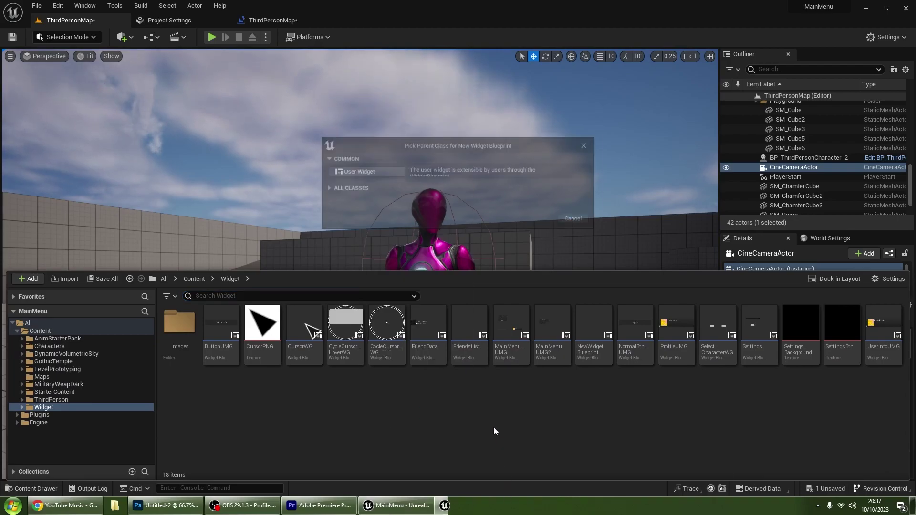
{"action": "left_click", "coordinate": [358, 175]}
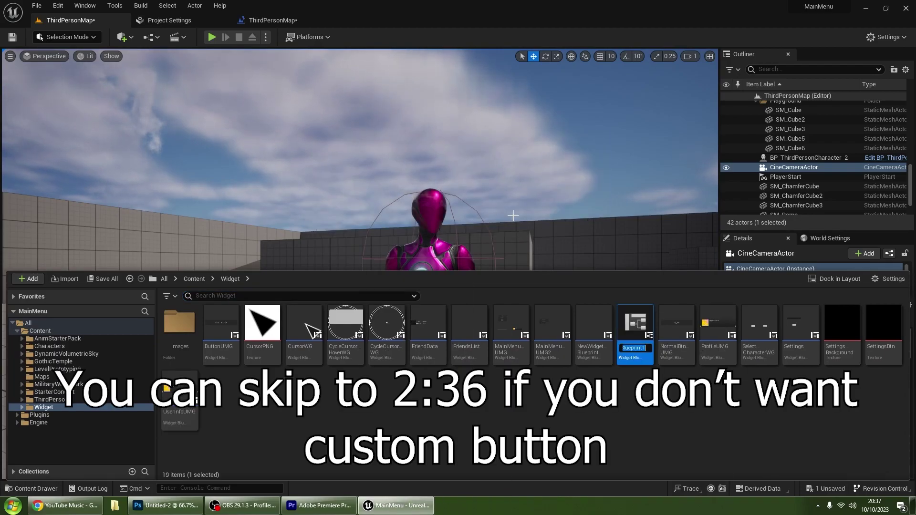
{"action": "type", "text": "ButtonW"}
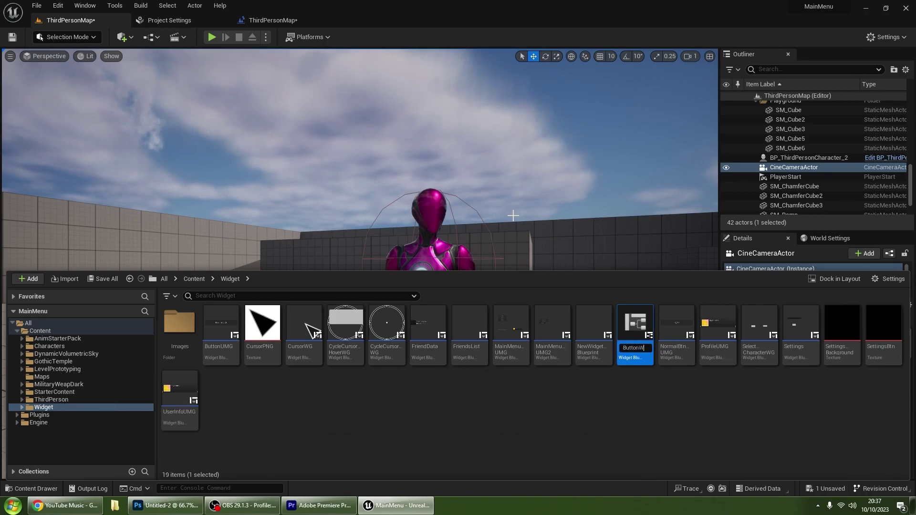
{"action": "key", "text": "Return"}
{"action": "key", "text": "Return"}
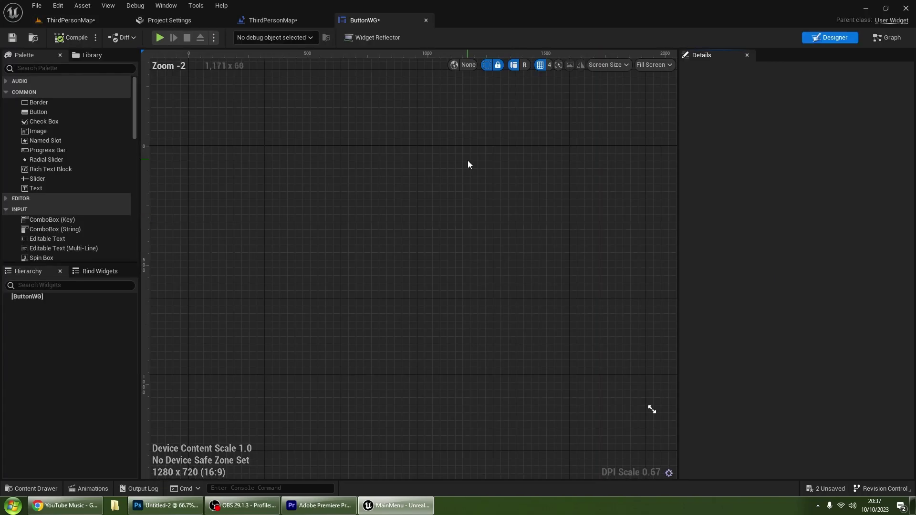
Add a Canvas Panel as the root of the ButtonWG widget
{"action": "scroll", "coordinate": [172, 143], "scroll_direction": "down", "scroll_amount": 2}
{"action": "scroll", "coordinate": [44, 182], "scroll_direction": "down", "scroll_amount": 5}
{"action": "left_click_drag", "start_coordinate": [44, 180], "coordinate": [49, 298]}
{"action": "right_click_drag", "start_coordinate": [300, 226], "coordinate": [350, 237]}
Switch the widget's design size to Custom with a width of 445 and a height of 60
{"action": "scroll", "coordinate": [559, 139], "scroll_direction": "up", "scroll_amount": 4}
{"action": "left_click", "coordinate": [654, 66]}
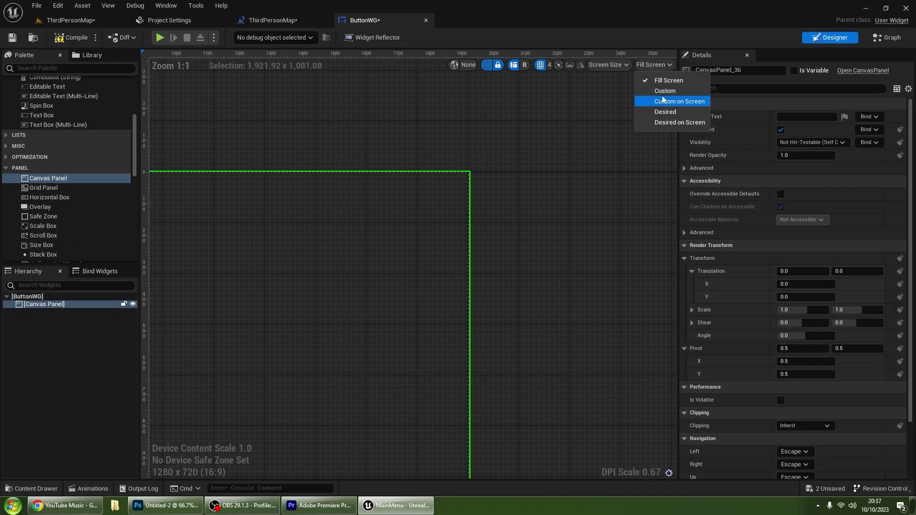
{"action": "left_click", "coordinate": [665, 91]}
{"action": "left_click", "coordinate": [657, 65]}
{"action": "type", "text": "60"}
{"action": "right_click_drag", "start_coordinate": [339, 148], "coordinate": [423, 162]}
{"action": "scroll", "coordinate": [405, 179], "scroll_direction": "up", "scroll_amount": 5}
{"action": "scroll", "coordinate": [47, 134], "scroll_direction": "up", "scroll_amount": 5}
{"action": "scroll", "coordinate": [46, 130], "scroll_direction": "up", "scroll_amount": 1}
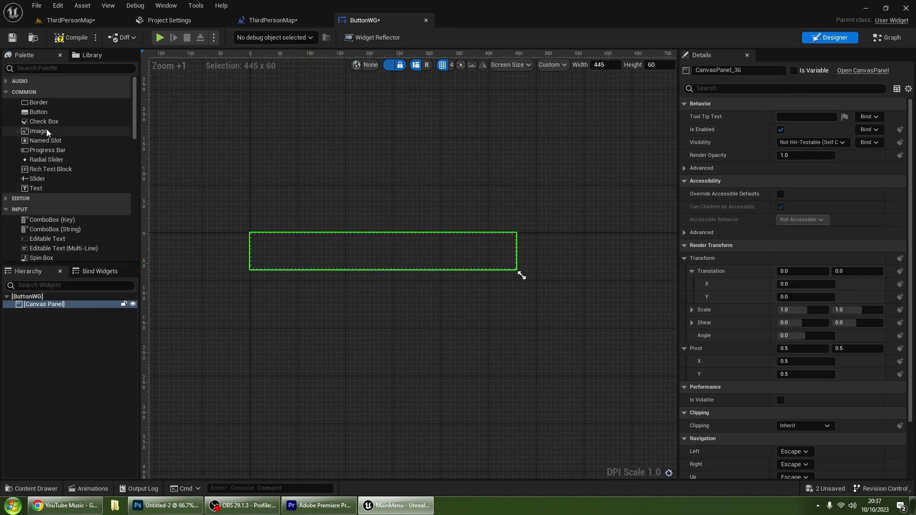
Add an Image to the Canvas Panel, anchored to stretch in both directions with right and bottom offsets of 0
{"action": "left_click_drag", "start_coordinate": [38, 131], "coordinate": [62, 304]}
{"action": "scroll", "coordinate": [278, 277], "scroll_direction": "up", "scroll_amount": 3}
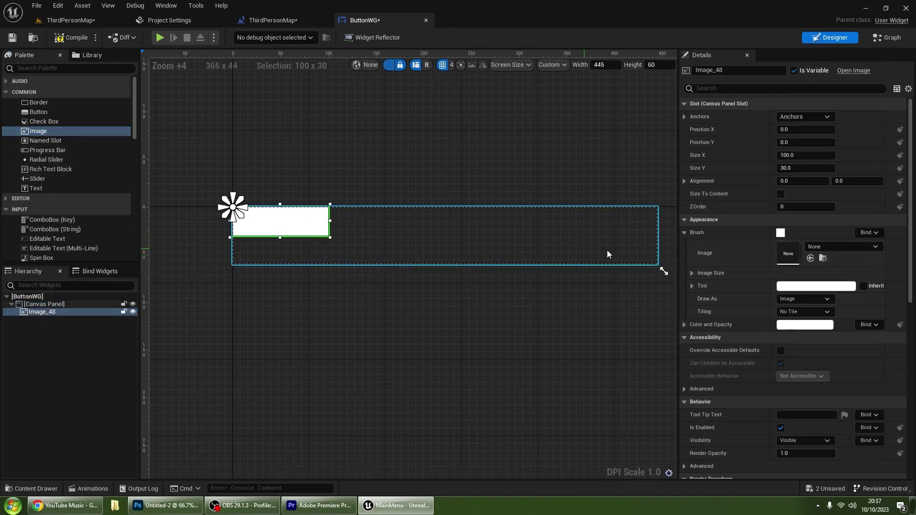
{"action": "left_click", "coordinate": [817, 117]}
{"action": "left_click", "coordinate": [890, 241]}
{"action": "left_click", "coordinate": [807, 156]}
{"action": "type", "text": "0"}
{"action": "key", "text": "Tab"}
{"action": "type", "text": "0"}
{"action": "key", "text": "Return"}
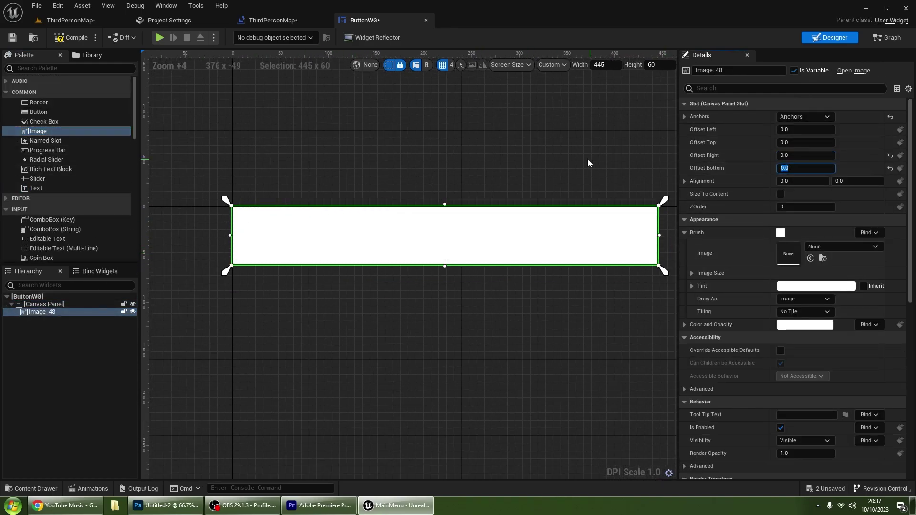
Assign the ButtonStroke texture as the image's brush
{"action": "left_click", "coordinate": [843, 247]}
{"action": "type", "text": "button"}
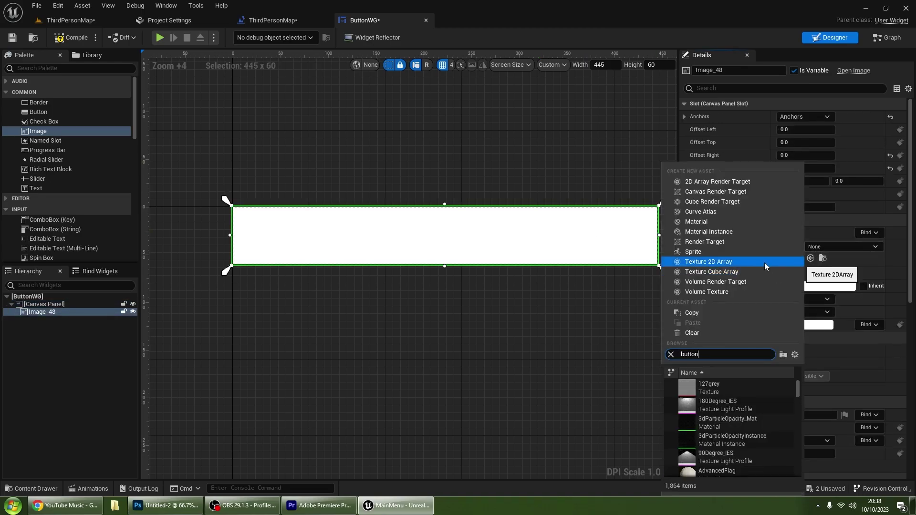
{"action": "left_click", "coordinate": [731, 423]}
{"action": "left_click", "coordinate": [394, 311]}
{"action": "scroll", "coordinate": [248, 239], "scroll_direction": "up", "scroll_amount": 2}
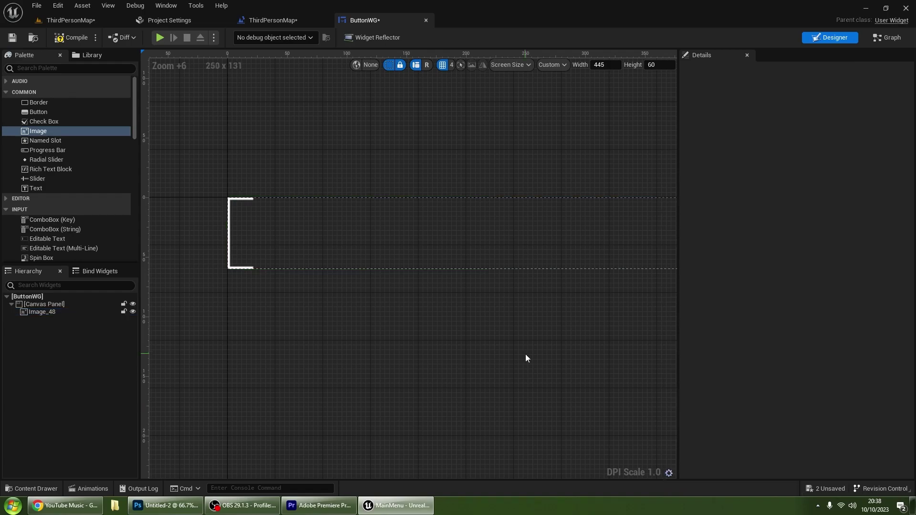
{"action": "scroll", "coordinate": [153, 312], "scroll_direction": "down", "scroll_amount": 2}
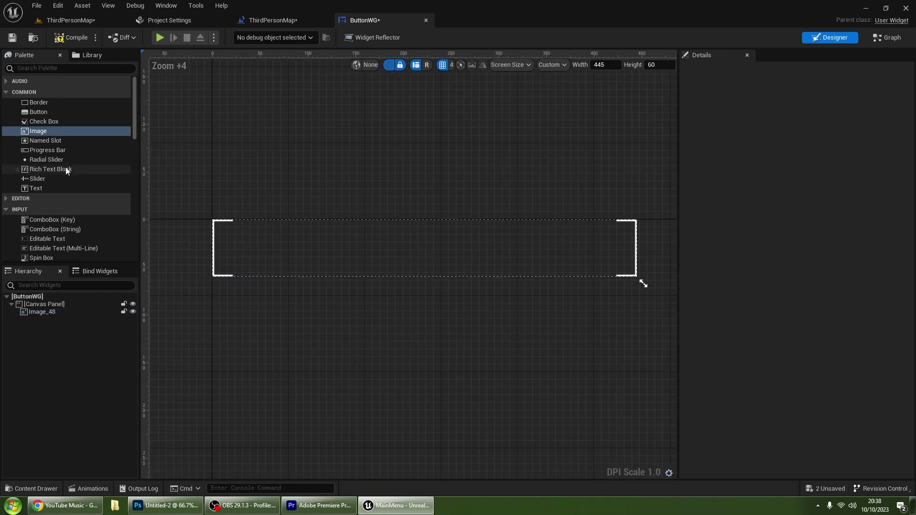
Add a Progress Bar to the Canvas Panel and assign a button texture as its fill image
{"action": "left_click_drag", "start_coordinate": [38, 153], "coordinate": [28, 302]}
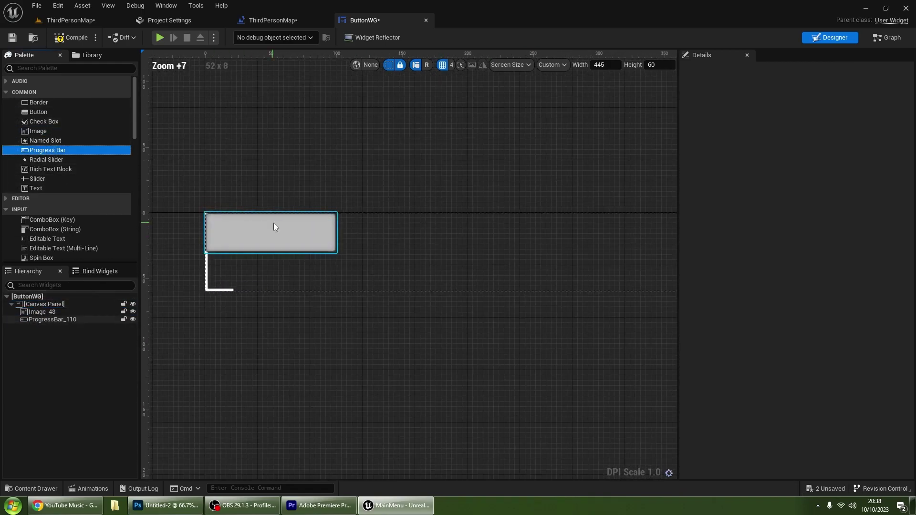
{"action": "left_click", "coordinate": [852, 272]}
{"action": "left_click", "coordinate": [852, 273]}
{"action": "left_click", "coordinate": [852, 272]}
{"action": "type", "text": "button"}
{"action": "left_click", "coordinate": [755, 439]}
Make the progress bar's background image tint fully transparent and change how the background is drawn
{"action": "left_click", "coordinate": [691, 259]}
{"action": "left_click", "coordinate": [692, 246]}
{"action": "left_click", "coordinate": [784, 300]}
{"action": "left_click_drag", "start_coordinate": [634, 448], "coordinate": [582, 451]}
{"action": "left_click", "coordinate": [794, 325]}
{"action": "left_click", "coordinate": [795, 349]}
{"action": "left_click", "coordinate": [692, 245]}
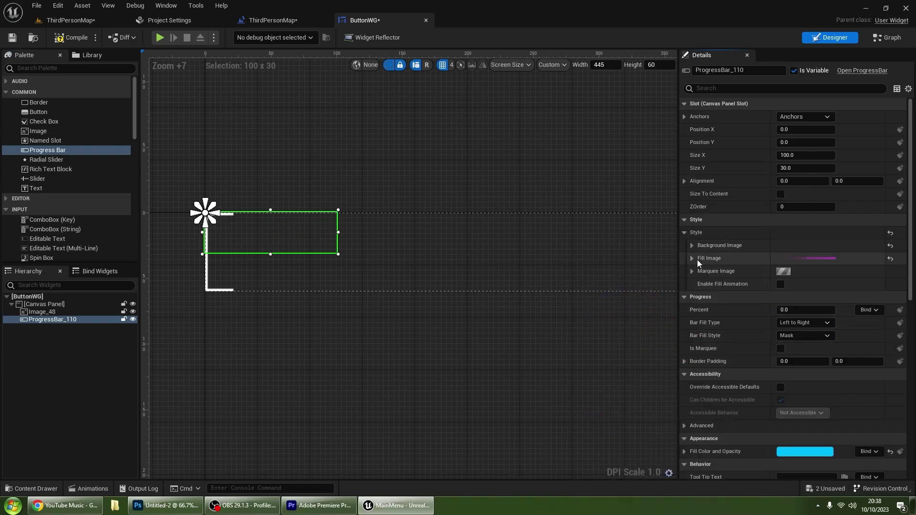
Set the progress bar's fill image to be drawn as Image
{"action": "left_click", "coordinate": [692, 258]}
{"action": "left_click", "coordinate": [791, 325]}
{"action": "left_click", "coordinate": [792, 361]}
{"action": "left_click", "coordinate": [692, 258]}
{"action": "scroll", "coordinate": [766, 304], "scroll_direction": "down", "scroll_amount": 3}
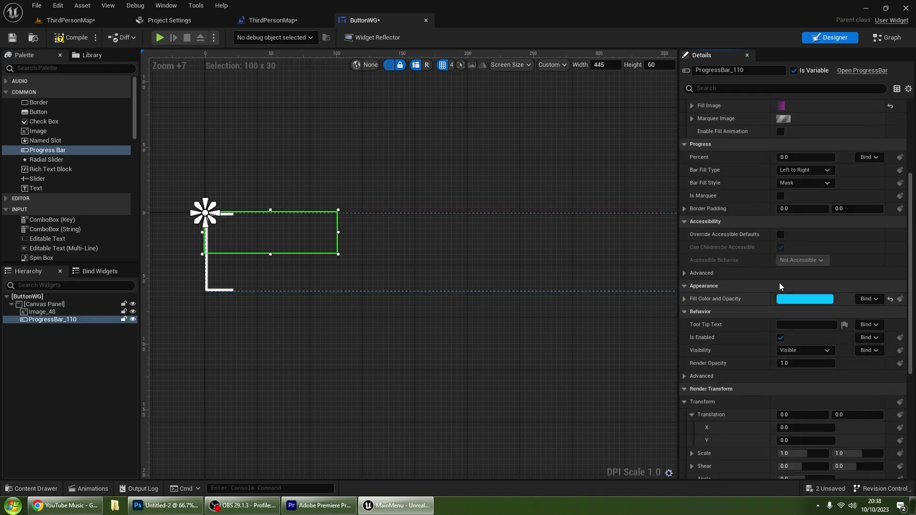
{"action": "scroll", "coordinate": [787, 215], "scroll_direction": "up", "scroll_amount": 3}
Anchor the progress bar to stretch across the whole canvas with right and bottom offsets of 0
{"action": "left_click", "coordinate": [812, 117]}
{"action": "left_click", "coordinate": [900, 238]}
{"action": "left_click", "coordinate": [802, 155]}
{"action": "type", "text": "0"}
{"action": "left_click", "coordinate": [806, 169]}
{"action": "type", "text": "0"}
{"action": "key", "text": "Return"}
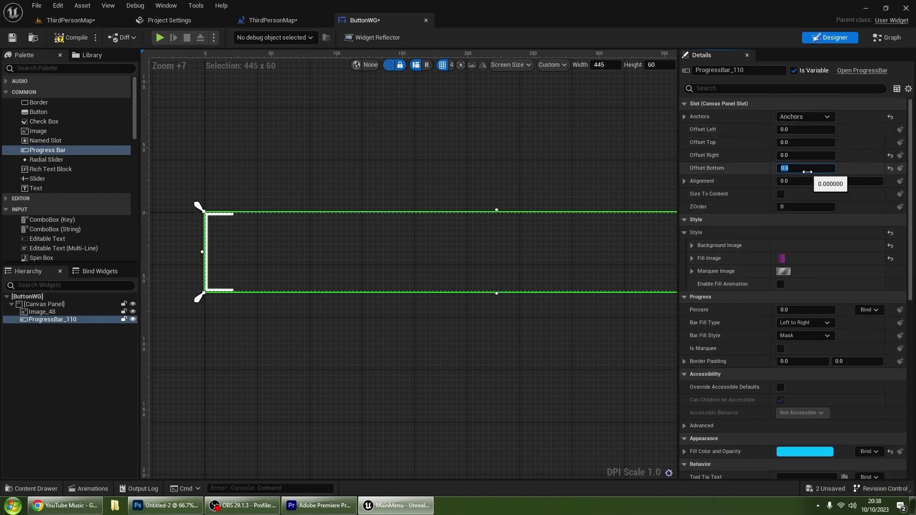
Set the progress bar's percent to about 0.928
{"action": "right_click_drag", "start_coordinate": [568, 267], "coordinate": [517, 238]}
{"action": "scroll", "coordinate": [813, 299], "scroll_direction": "down", "scroll_amount": 10}
{"action": "scroll", "coordinate": [797, 334], "scroll_direction": "up", "scroll_amount": 3}
{"action": "left_click_drag", "start_coordinate": [783, 204], "coordinate": [831, 204]}
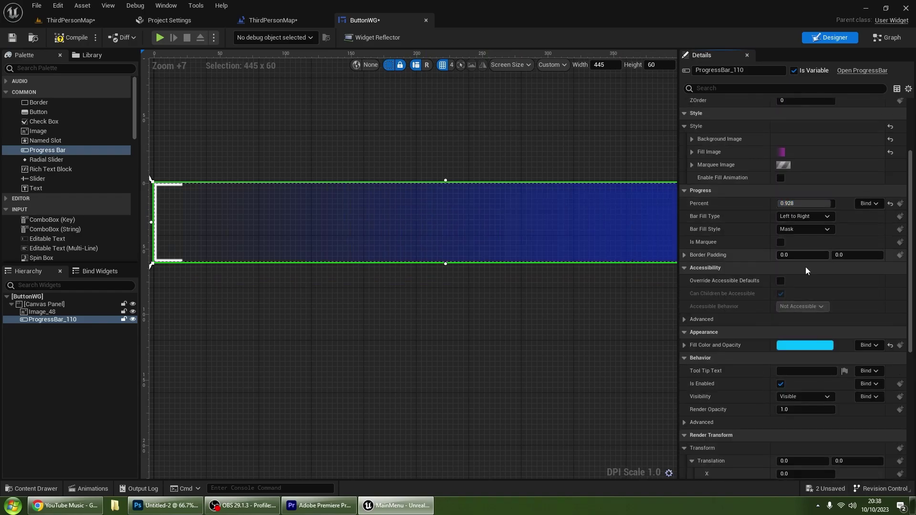
Set the progress bar's fill colour to white (FFFFFFFF) and return its percent to 0
{"action": "scroll", "coordinate": [796, 253], "scroll_direction": "down", "scroll_amount": 3}
{"action": "left_click", "coordinate": [793, 258]}
{"action": "left_click", "coordinate": [794, 251]}
{"action": "left_click_drag", "start_coordinate": [706, 334], "coordinate": [710, 473]}
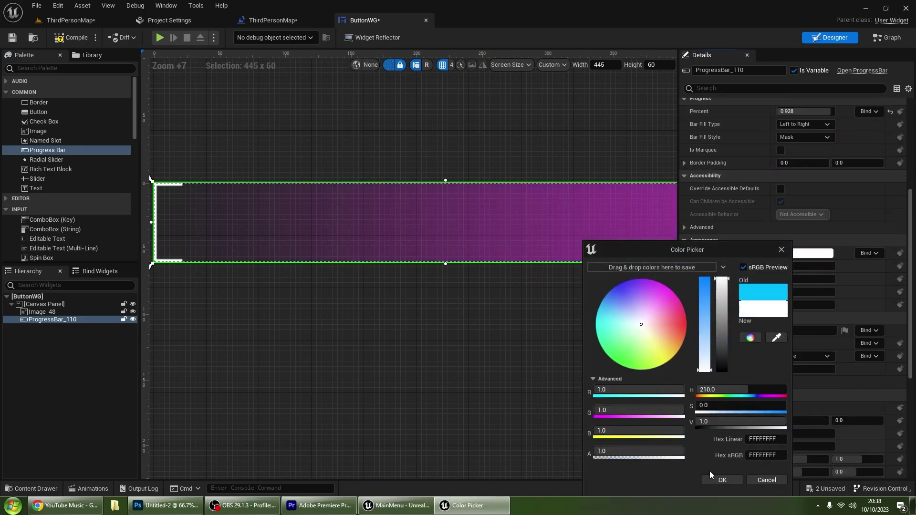
{"action": "left_click", "coordinate": [721, 480]}
{"action": "scroll", "coordinate": [546, 328], "scroll_direction": "down", "scroll_amount": 5}
{"action": "scroll", "coordinate": [773, 242], "scroll_direction": "up", "scroll_amount": 6}
{"action": "left_click", "coordinate": [225, 371]}
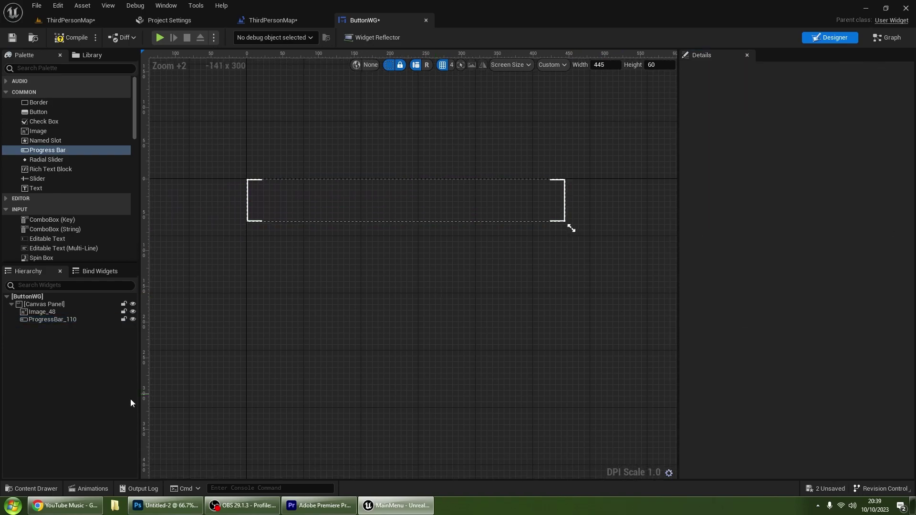
Add a Button to the Canvas Panel, anchored to stretch in both directions with right and bottom offsets of 0
{"action": "left_click_drag", "start_coordinate": [47, 113], "coordinate": [50, 305]}
{"action": "left_click", "coordinate": [806, 116]}
{"action": "left_click", "coordinate": [890, 238]}
{"action": "left_click", "coordinate": [800, 154]}
{"action": "type", "text": "0"}
{"action": "key", "text": "Return"}
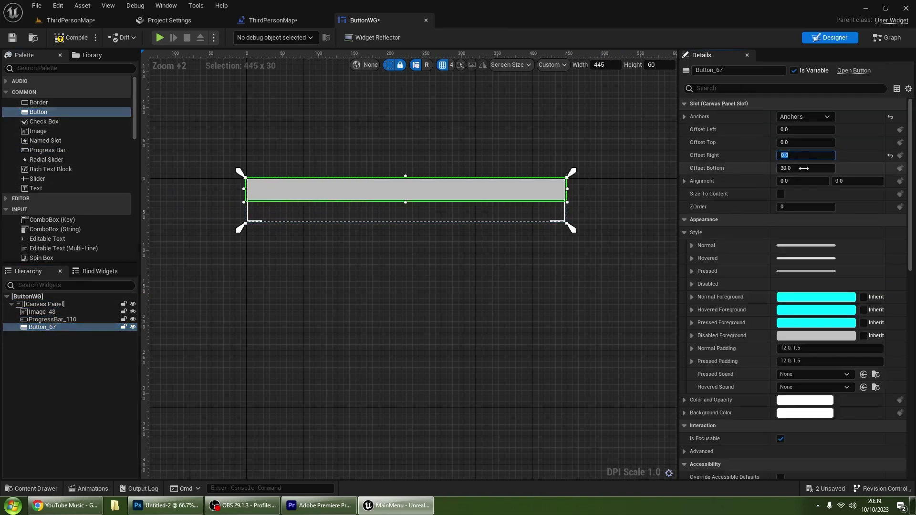
{"action": "left_click", "coordinate": [803, 168]}
{"action": "type", "text": "0"}
{"action": "key", "text": "Return"}
Make the button's Normal style tint fully transparent and change how the style is drawn
{"action": "left_click", "coordinate": [692, 246]}
{"action": "left_click", "coordinate": [791, 301]}
{"action": "left_click_drag", "start_coordinate": [680, 452], "coordinate": [592, 451]}
{"action": "left_click", "coordinate": [713, 480]}
{"action": "left_click", "coordinate": [806, 312]}
{"action": "left_click", "coordinate": [802, 348]}
Copy the button's Normal style to its Pressed and Hovered styles
{"action": "left_click", "coordinate": [692, 246]}
{"action": "right_click", "coordinate": [723, 248]}
{"action": "left_click", "coordinate": [754, 294]}
{"action": "right_click", "coordinate": [748, 271]}
{"action": "left_click", "coordinate": [779, 326]}
{"action": "right_click", "coordinate": [747, 260]}
{"action": "left_click", "coordinate": [778, 315]}
Add a Text block inside the button with a left padding of 18 and left horizontal alignment
{"action": "left_click", "coordinate": [53, 319]}
{"action": "left_click", "coordinate": [42, 327]}
{"action": "left_click_drag", "start_coordinate": [36, 188], "coordinate": [45, 328]}
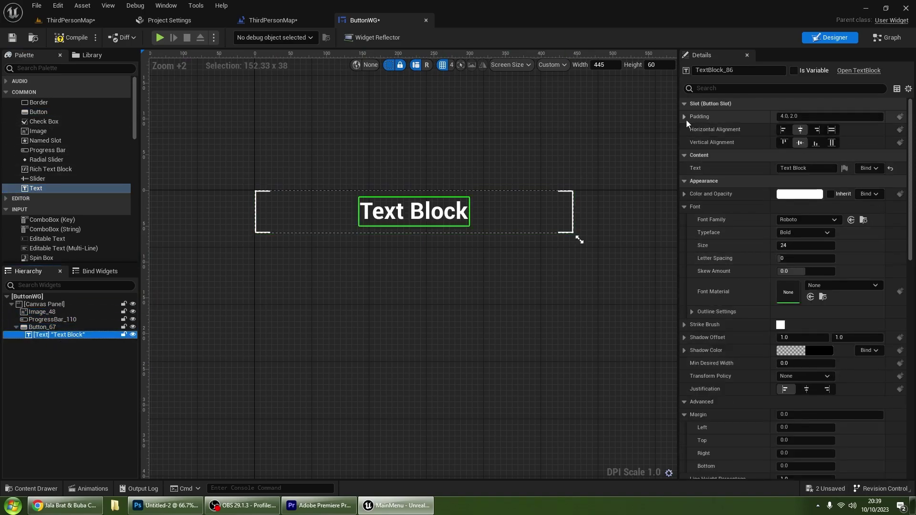
{"action": "left_click", "coordinate": [685, 117]}
{"action": "left_click_drag", "start_coordinate": [788, 129], "coordinate": [812, 129]}
{"action": "left_click", "coordinate": [783, 181]}
Set the text block's typeface to Light and its font size to 20
{"action": "left_click", "coordinate": [805, 284]}
{"action": "left_click", "coordinate": [798, 321]}
{"action": "left_click", "coordinate": [791, 296]}
{"action": "type", "text": "2"}
{"action": "type", "text": "20"}
{"action": "key", "text": "Return"}
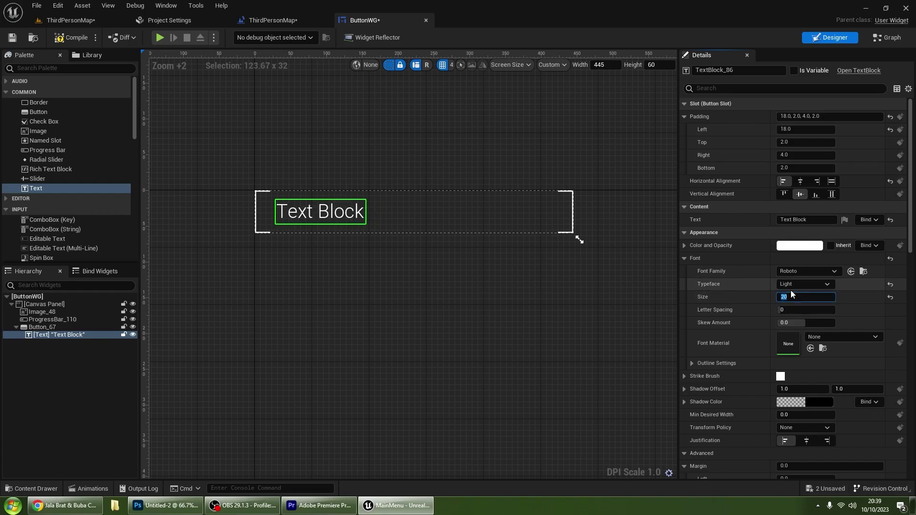
{"action": "left_click", "coordinate": [531, 325]}
{"action": "left_click", "coordinate": [329, 211]}
{"action": "right_click_drag", "start_coordinate": [281, 282], "coordinate": [257, 269]}
{"action": "left_click", "coordinate": [255, 269]}
Select the image, progress bar and text block, and create a widget animation named HoverAnimation
{"action": "left_click", "coordinate": [53, 319]}
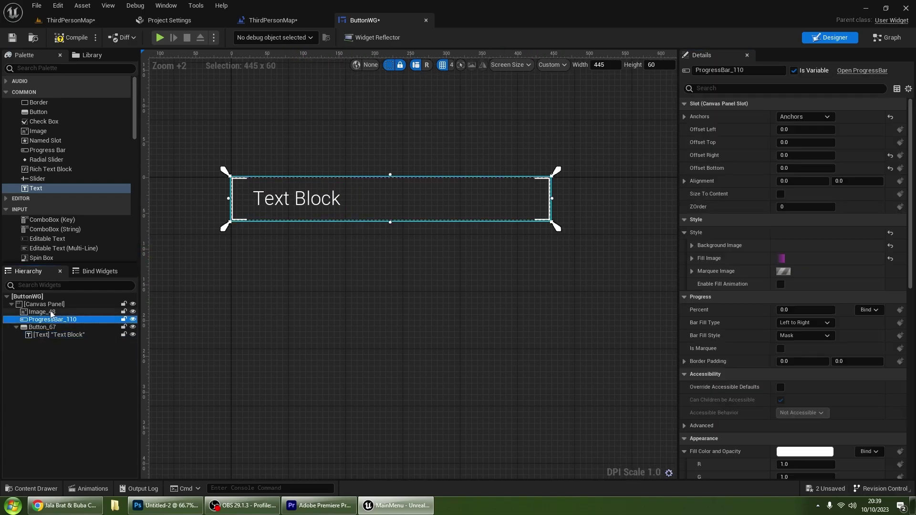
{"action": "left_click", "coordinate": [59, 334], "text": "shift"}
{"action": "left_click", "coordinate": [88, 489]}
{"action": "left_click", "coordinate": [36, 309]}
{"action": "type", "text": "HoverAnimation"}
{"action": "key", "text": "BackSpace"}
{"action": "type", "text": "on"}
{"action": "key", "text": "Return"}
Add tracks for the image, the progress bar and the text block to HoverAnimation
{"action": "left_click", "coordinate": [171, 327]}
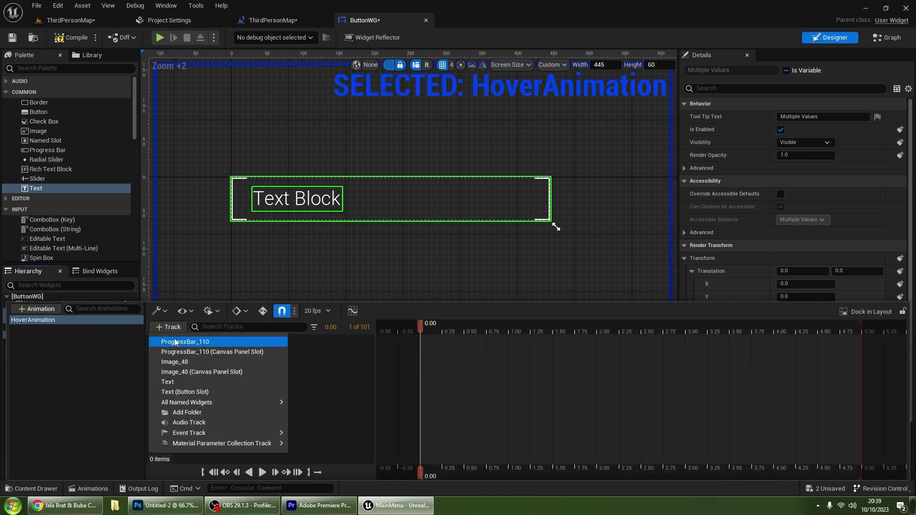
{"action": "left_click", "coordinate": [180, 364]}
{"action": "left_click", "coordinate": [167, 328]}
{"action": "left_click", "coordinate": [174, 382]}
Add a Render Opacity track for the image in HoverAnimation, with a key at 0.00
{"action": "left_click", "coordinate": [357, 342]}
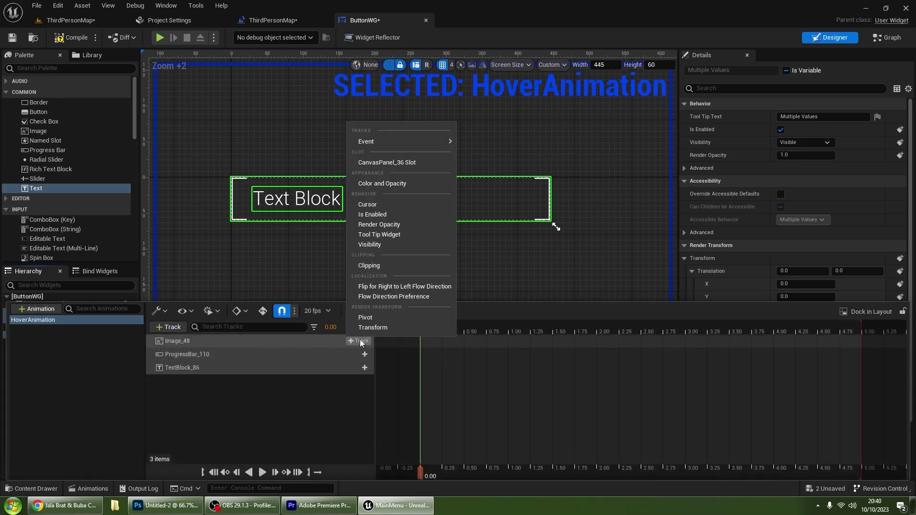
{"action": "left_click", "coordinate": [1, 420]}
{"action": "left_click", "coordinate": [162, 425]}
{"action": "left_click", "coordinate": [89, 489]}
{"action": "left_click", "coordinate": [89, 489]}
{"action": "left_click", "coordinate": [42, 312]}
{"action": "scroll", "coordinate": [787, 334], "scroll_direction": "down", "scroll_amount": 5}
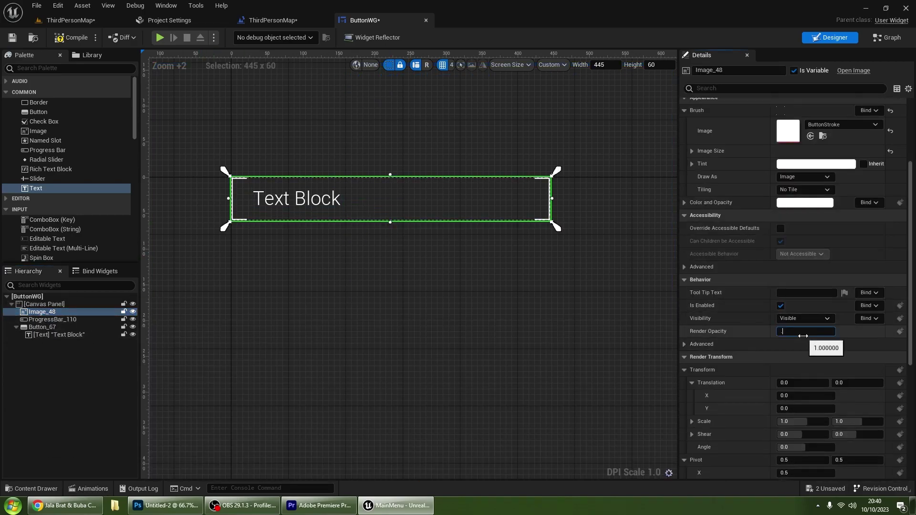
{"action": "left_click", "coordinate": [444, 298]}
{"action": "left_click", "coordinate": [89, 488]}
{"action": "left_click", "coordinate": [33, 320]}
{"action": "left_click", "coordinate": [177, 341]}
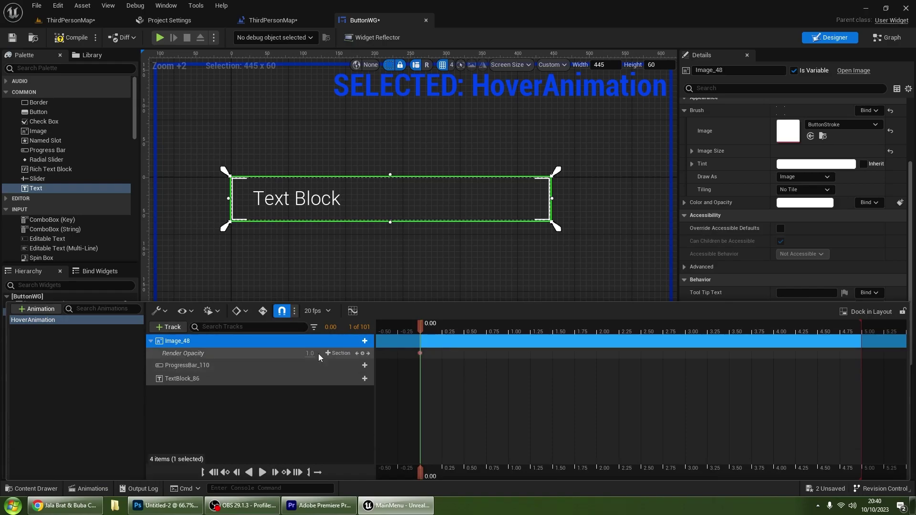
Set the image's opacity key to 0.5, and add Percent, Render Opacity and Transform tracks for the progress bar and Transform for the text block
{"action": "type", "text": "0.5"}
{"action": "left_click", "coordinate": [210, 366]}
{"action": "left_click", "coordinate": [365, 365]}
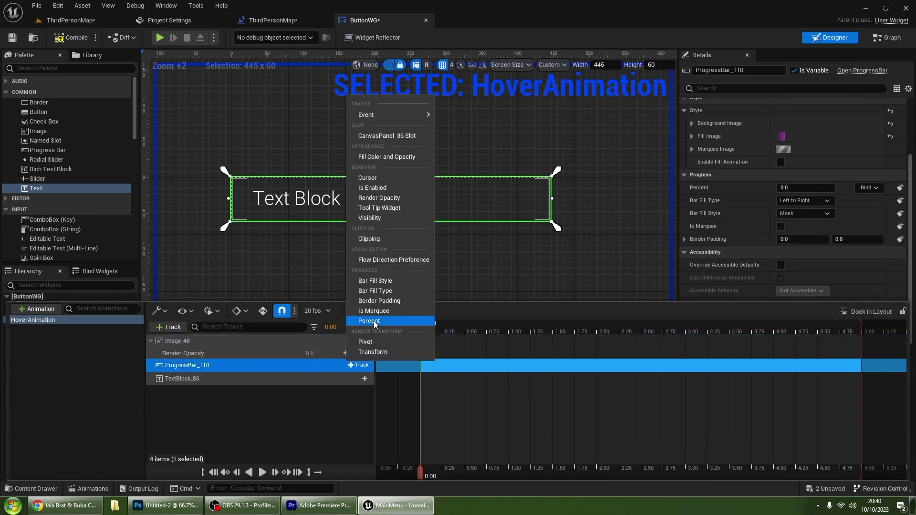
{"action": "left_click", "coordinate": [377, 323]}
{"action": "left_click", "coordinate": [364, 366]}
{"action": "left_click", "coordinate": [370, 199]}
{"action": "left_click", "coordinate": [359, 401]}
{"action": "left_click", "coordinate": [396, 366]}
At 0.25, key the progress bar's Render Opacity at 0 and Percent at 1, and the image's Render Opacity at 1
{"action": "left_click", "coordinate": [443, 329]}
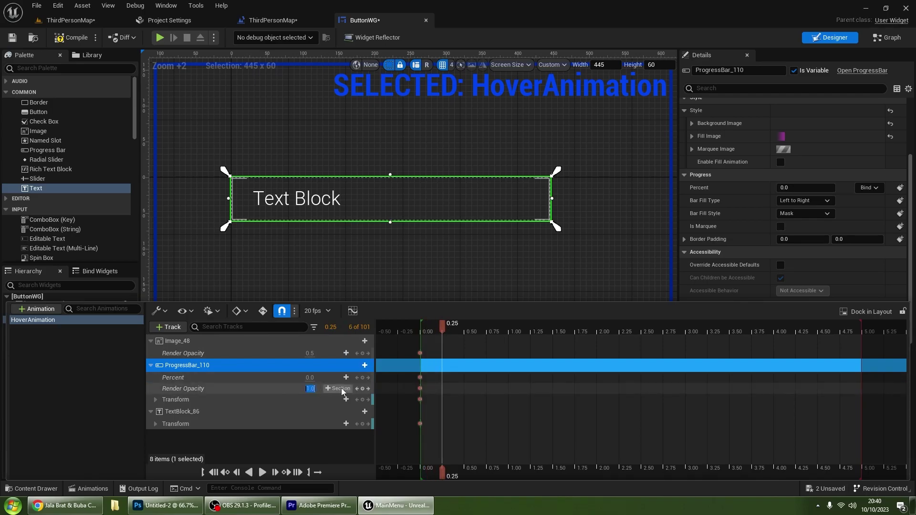
{"action": "type", "text": "0"}
{"action": "left_click", "coordinate": [312, 378]}
{"action": "type", "text": "1"}
{"action": "left_click", "coordinate": [311, 354]}
{"action": "type", "text": "1"}
Expand the text block's Transform and Translation channels in HoverAnimation, scrub between 0.00 and 0.25, and close the animation editor
{"action": "left_click", "coordinate": [156, 424]}
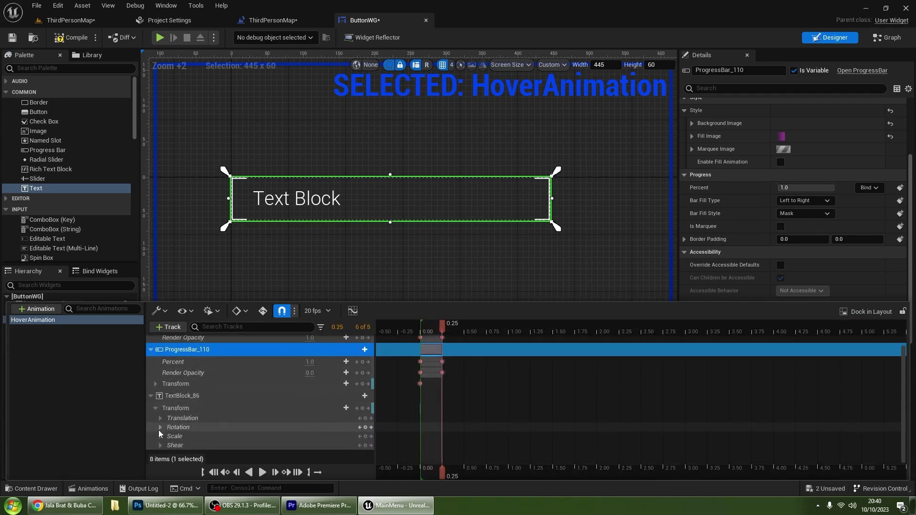
{"action": "left_click", "coordinate": [160, 418]}
{"action": "left_click_drag", "start_coordinate": [420, 331], "coordinate": [444, 365]}
{"action": "left_click", "coordinate": [81, 396]}
{"action": "left_click", "coordinate": [89, 489]}
Rename the button widget as Button and add On Clicked, On Hovered and On Unhovered events for it
{"action": "left_click", "coordinate": [43, 327]}
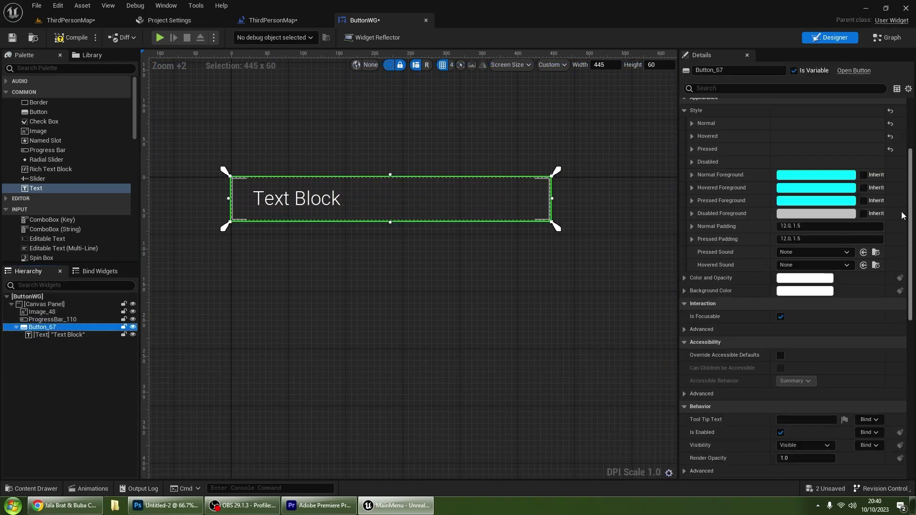
{"action": "key", "text": "Return"}
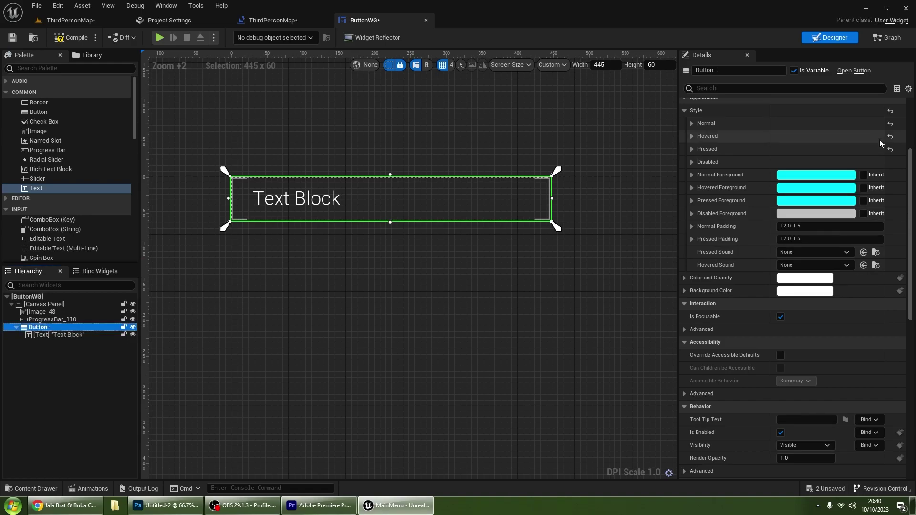
{"action": "left_click_drag", "start_coordinate": [911, 198], "coordinate": [902, 355]}
{"action": "left_click", "coordinate": [806, 423]}
{"action": "left_click", "coordinate": [834, 38]}
{"action": "scroll", "coordinate": [792, 287], "scroll_direction": "down", "scroll_amount": 5}
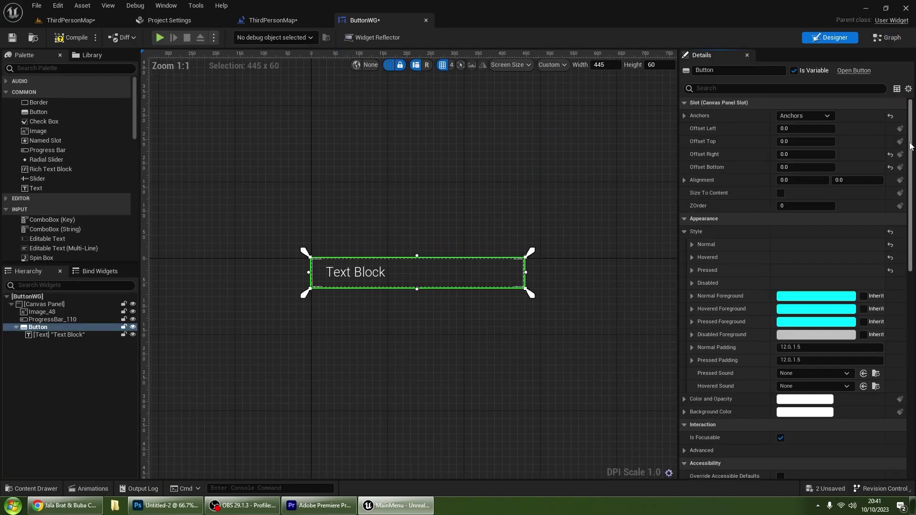
{"action": "left_click_drag", "start_coordinate": [911, 146], "coordinate": [907, 334]}
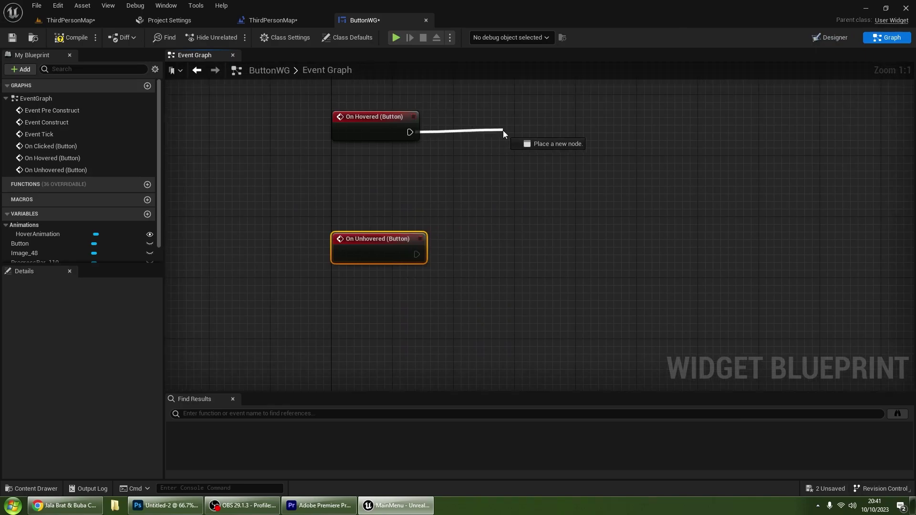
Connect a Play Animation node to the On Hovered event and a duplicate of it to the On Unhovered event
{"action": "left_click_drag", "start_coordinate": [410, 132], "coordinate": [633, 125]}
{"action": "type", "text": "play"}
{"action": "key", "text": "Return"}
{"action": "right_click_drag", "start_coordinate": [613, 327], "coordinate": [540, 252]}
{"action": "key", "text": "ctrl+d"}
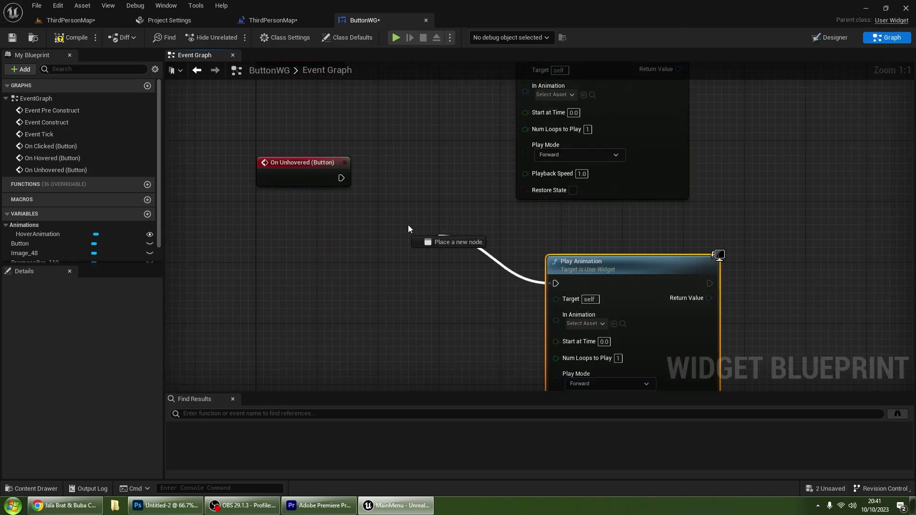
{"action": "left_click_drag", "start_coordinate": [337, 182], "coordinate": [337, 181]}
{"action": "left_click_drag", "start_coordinate": [303, 163], "coordinate": [311, 269]}
{"action": "right_click_drag", "start_coordinate": [371, 154], "coordinate": [296, 223]}
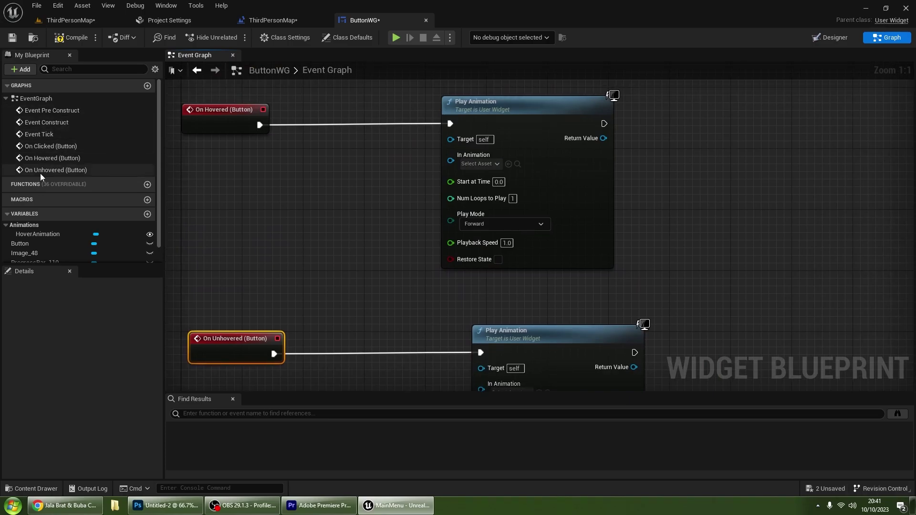
Place a HoverAnimation variable node in the graph and connect it to In Animation on both Play Animation nodes
{"action": "scroll", "coordinate": [43, 191], "scroll_direction": "down", "scroll_amount": 1}
{"action": "left_click_drag", "start_coordinate": [48, 221], "coordinate": [464, 167]}
{"action": "right_click_drag", "start_coordinate": [413, 174], "coordinate": [370, 143]}
{"action": "left_click_drag", "start_coordinate": [364, 126], "coordinate": [437, 357]}
{"action": "right_click_drag", "start_coordinate": [437, 357], "coordinate": [360, 216]}
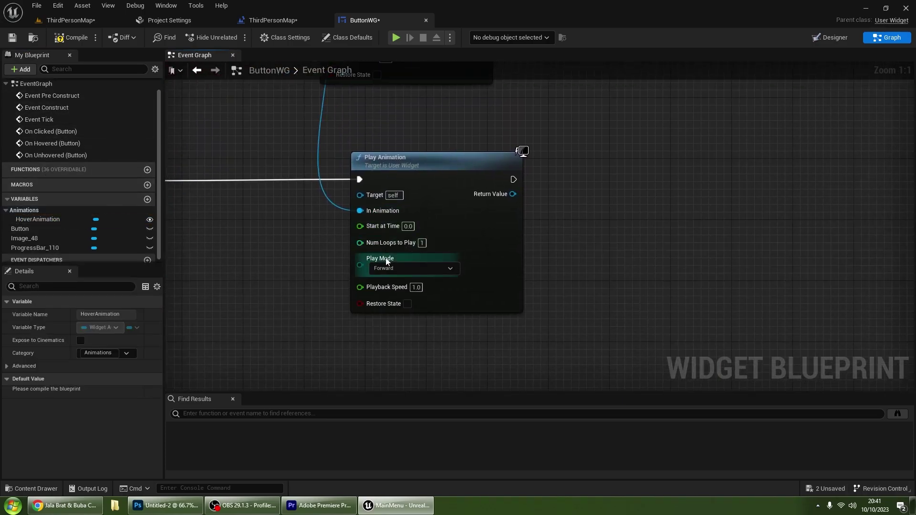
Set Play Mode to Reverse on the On Unhovered event's Play Animation node, and compile the widget blueprint
{"action": "left_click", "coordinate": [401, 269]}
{"action": "left_click", "coordinate": [387, 284]}
{"action": "scroll", "coordinate": [310, 240], "scroll_direction": "down", "scroll_amount": 3}
{"action": "right_click_drag", "start_coordinate": [308, 238], "coordinate": [462, 327]}
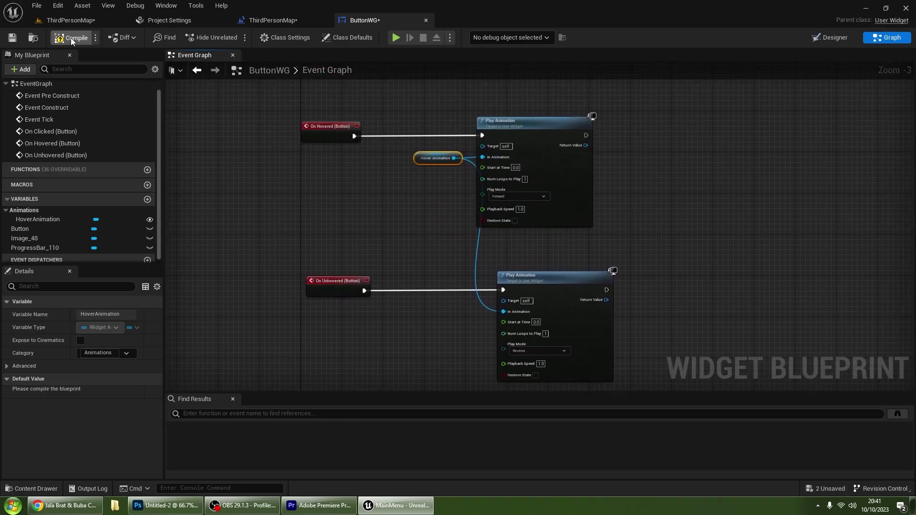
Create a User Interface Widget Blueprint named MainMenuWG in the Widget folder
{"action": "left_click", "coordinate": [70, 20]}
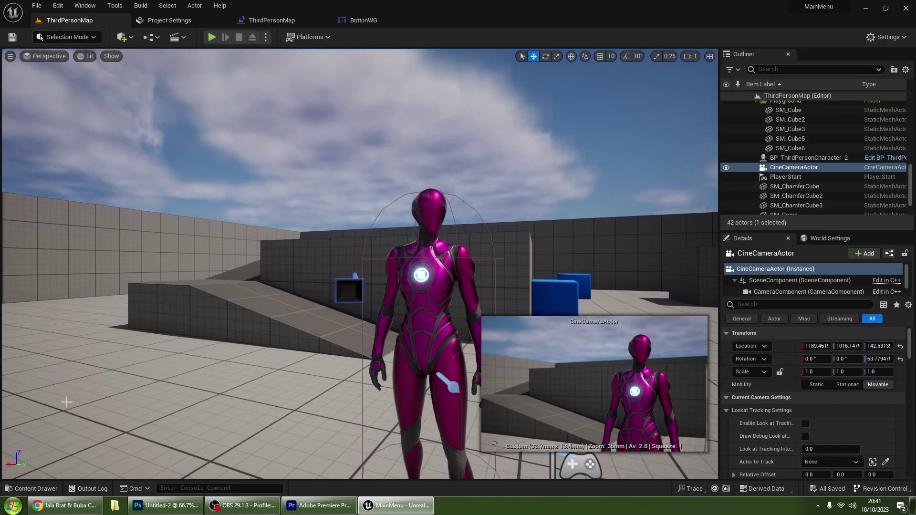
{"action": "left_click", "coordinate": [35, 489]}
{"action": "right_click", "coordinate": [310, 436]}
{"action": "mouse_move", "coordinate": [349, 417]}
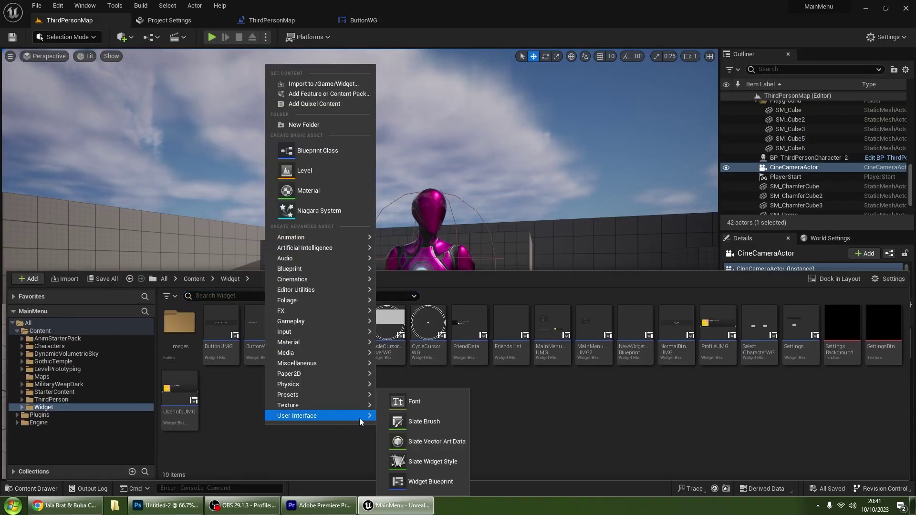
{"action": "left_click", "coordinate": [419, 480]}
{"action": "left_click", "coordinate": [358, 177]}
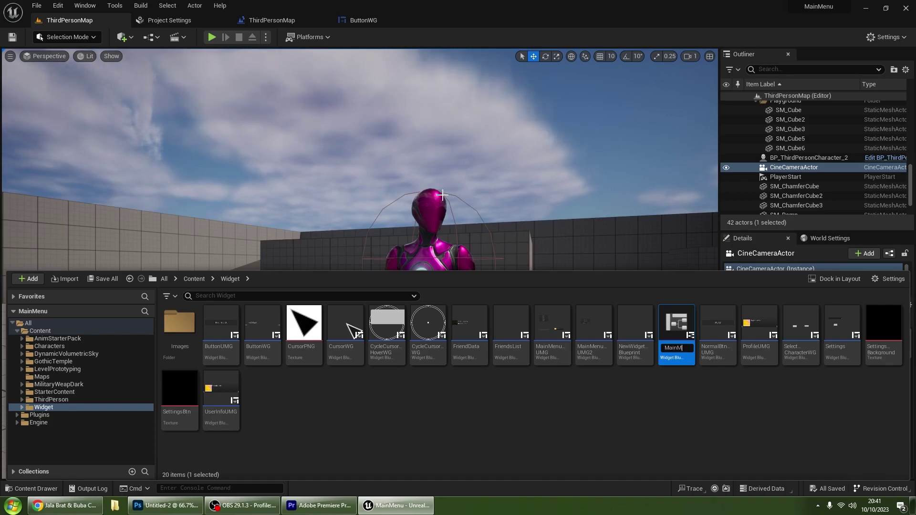
{"action": "key", "text": "Return"}
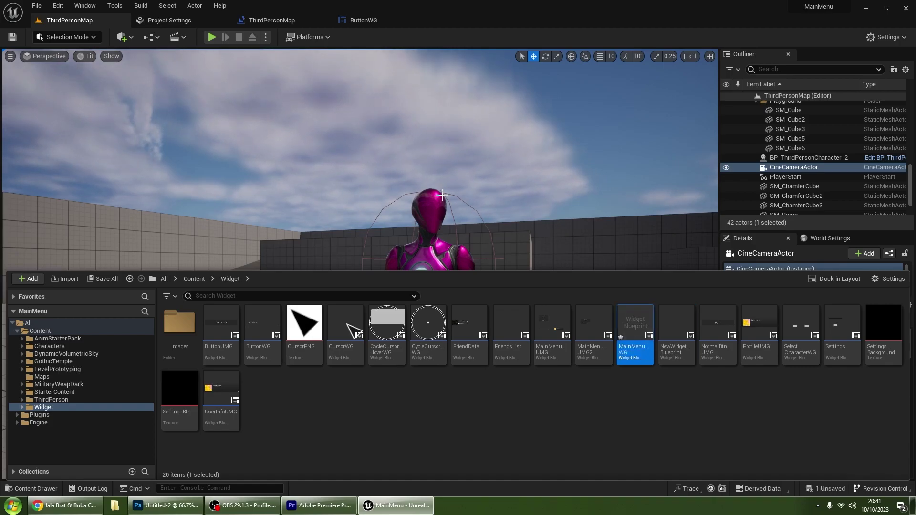
Open MainMenuWG in a docked editor tab and add a Canvas Panel as its root
{"action": "double_click", "coordinate": [625, 337]}
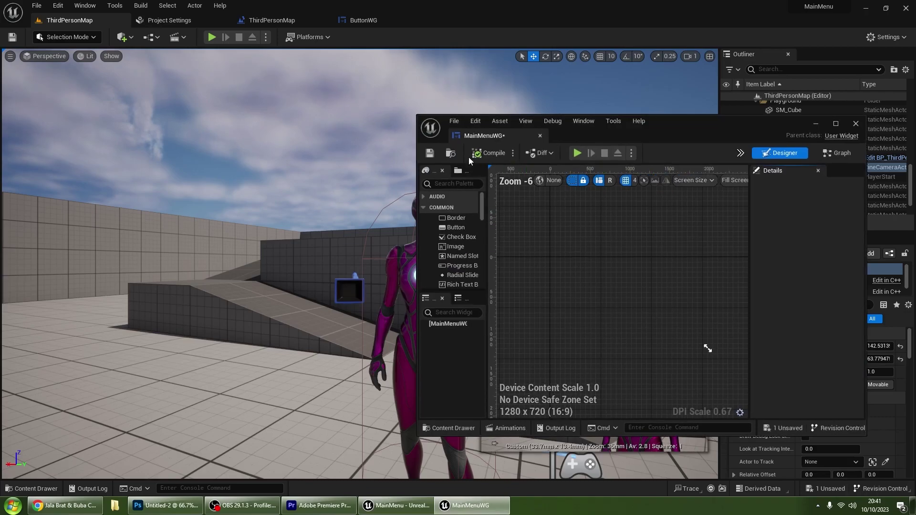
{"action": "left_click_drag", "start_coordinate": [473, 127], "coordinate": [400, 22]}
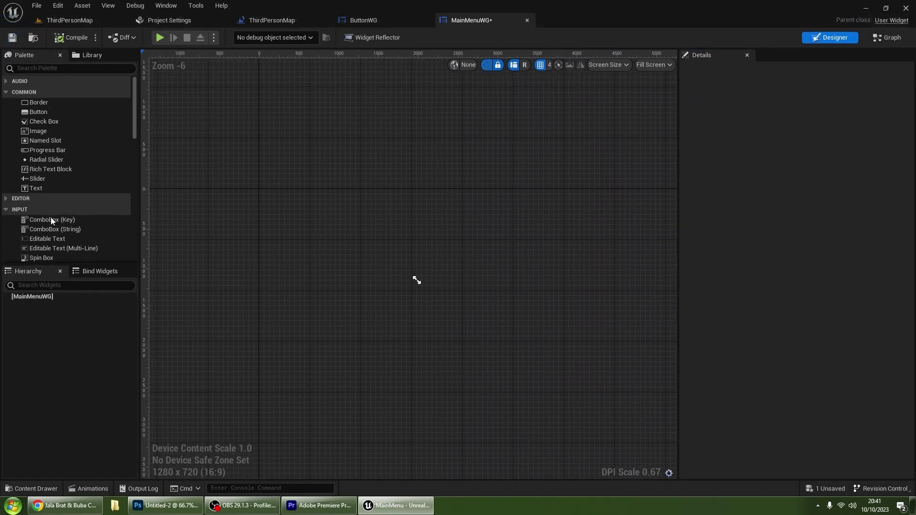
{"action": "scroll", "coordinate": [51, 219], "scroll_direction": "down", "scroll_amount": 5}
{"action": "left_click_drag", "start_coordinate": [52, 299], "coordinate": [53, 298]}
{"action": "scroll", "coordinate": [333, 250], "scroll_direction": "up", "scroll_amount": 4}
{"action": "scroll", "coordinate": [75, 160], "scroll_direction": "up", "scroll_amount": 5}
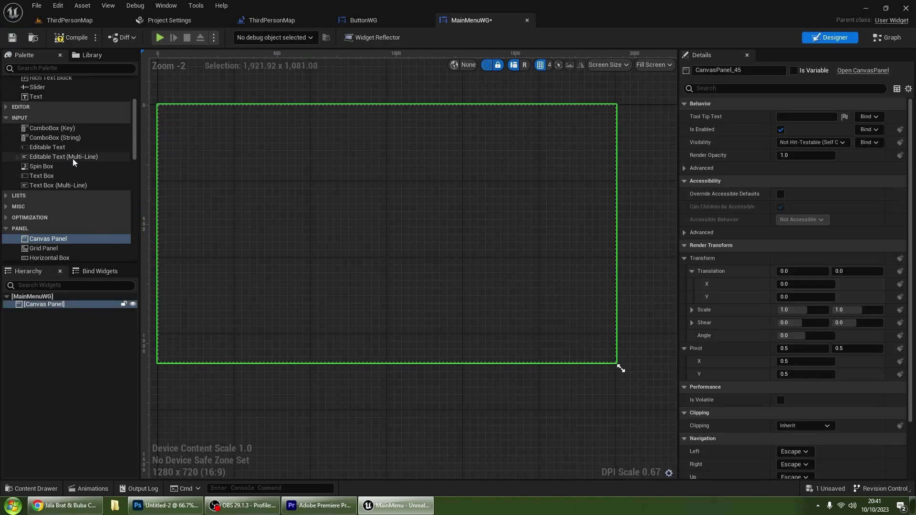
Add an Image to the canvas, size it 559 by 1080, and move it to about X 260, Y 0
{"action": "left_click_drag", "start_coordinate": [42, 131], "coordinate": [304, 187]}
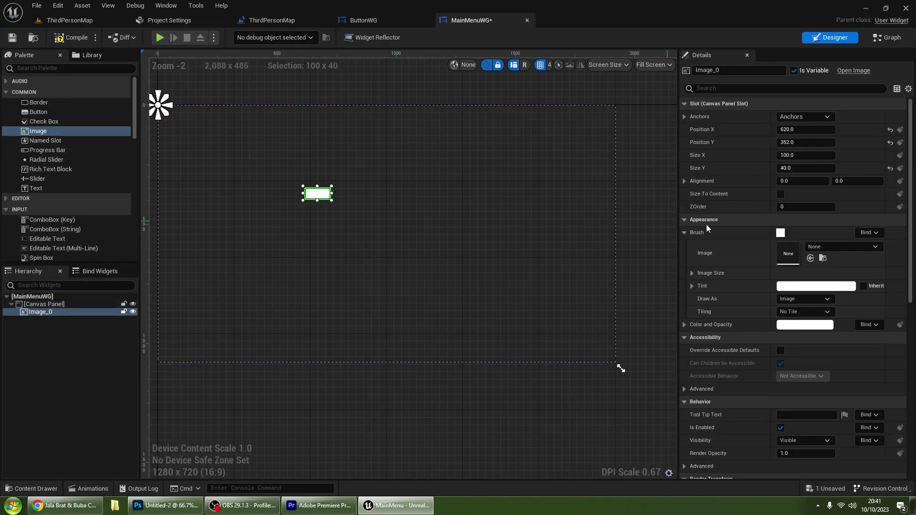
{"action": "left_click", "coordinate": [800, 168]}
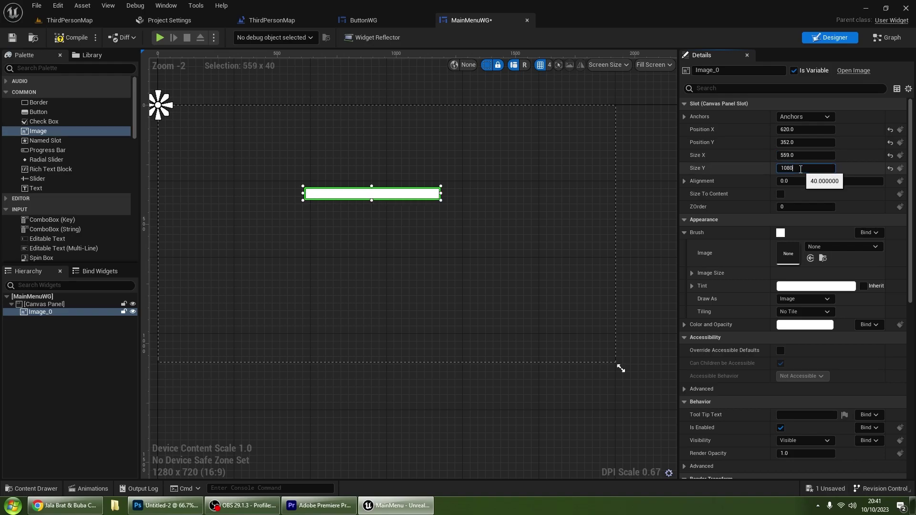
{"action": "type", "text": "1080"}
{"action": "key", "text": "Return"}
{"action": "left_click_drag", "start_coordinate": [323, 235], "coordinate": [250, 169]}
Assign the MenuBackground texture as the image's brush and inspect its edges
{"action": "left_click", "coordinate": [819, 249]}
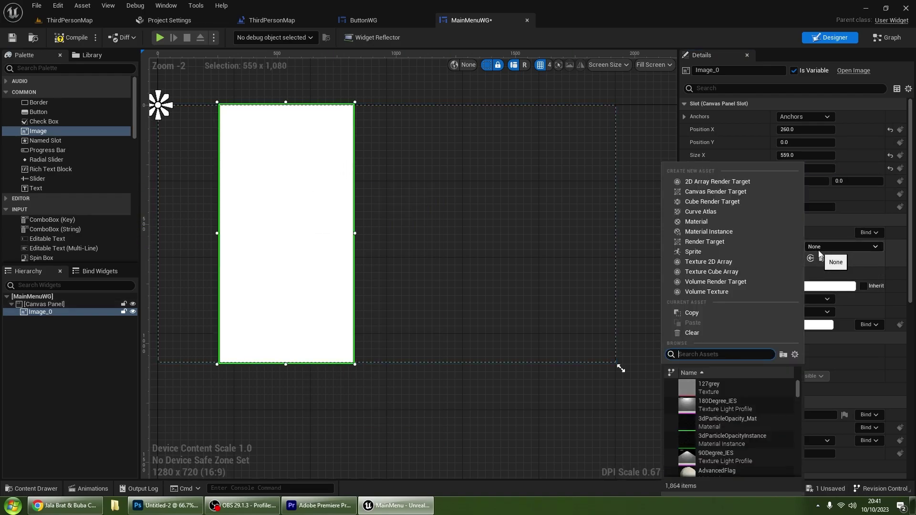
{"action": "type", "text": "menu"}
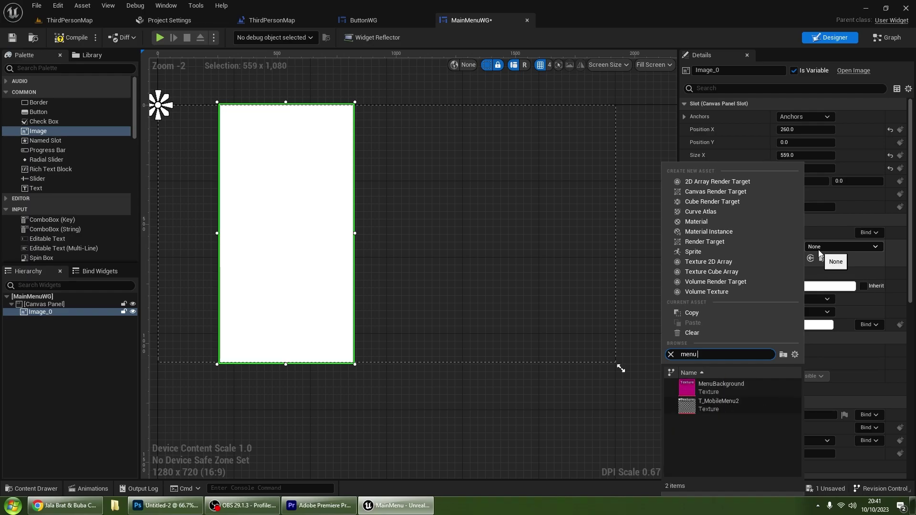
{"action": "left_click", "coordinate": [765, 388]}
{"action": "right_click_drag", "start_coordinate": [295, 190], "coordinate": [295, 192]}
{"action": "scroll", "coordinate": [248, 122], "scroll_direction": "up", "scroll_amount": 16}
{"action": "right_click_drag", "start_coordinate": [293, 159], "coordinate": [408, 169]}
{"action": "scroll", "coordinate": [444, 215], "scroll_direction": "down", "scroll_amount": 10}
{"action": "scroll", "coordinate": [348, 207], "scroll_direction": "down", "scroll_amount": 5}
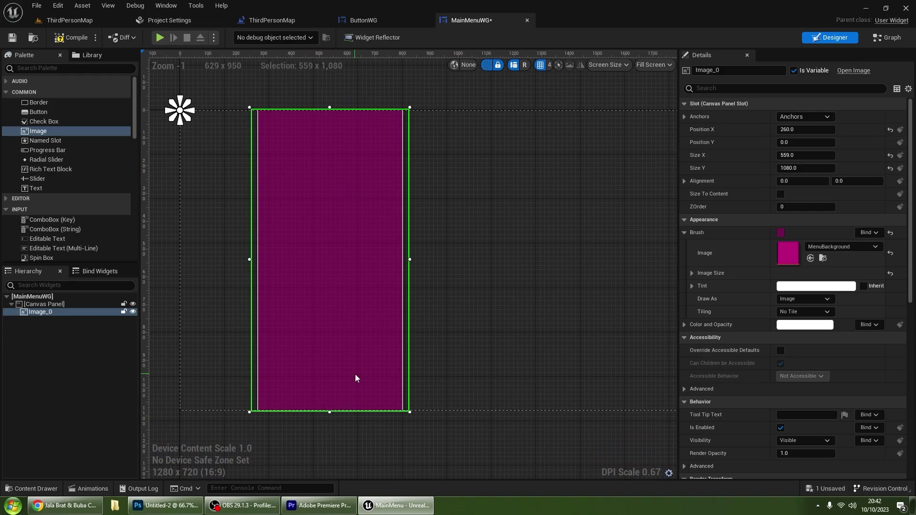
Add a text block at about X 332, Y 284 over the background, with Light typeface and the text MAIN MENU
{"action": "left_click_drag", "start_coordinate": [50, 183], "coordinate": [273, 191]}
{"action": "scroll", "coordinate": [286, 196], "scroll_direction": "up", "scroll_amount": 3}
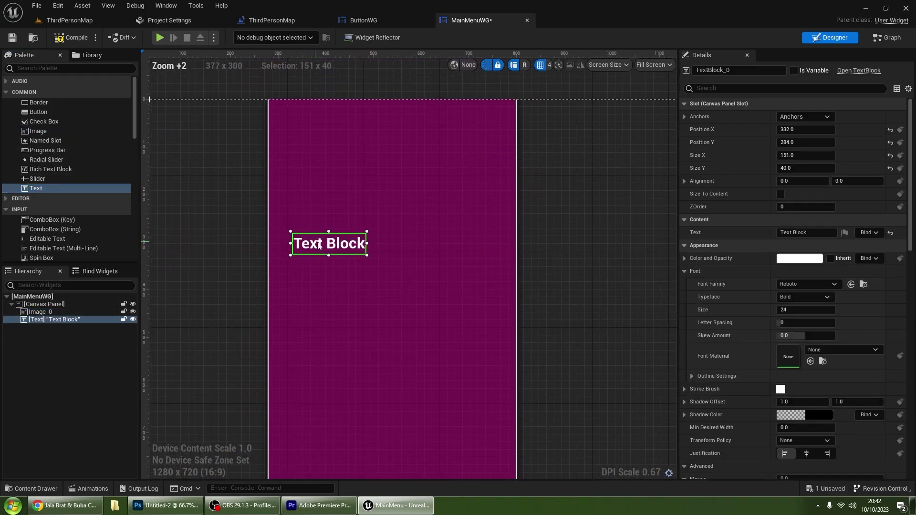
{"action": "left_click", "coordinate": [805, 297]}
{"action": "left_click", "coordinate": [797, 334]}
{"action": "left_click", "coordinate": [809, 233]}
{"action": "type", "text": "MAIN MENU"}
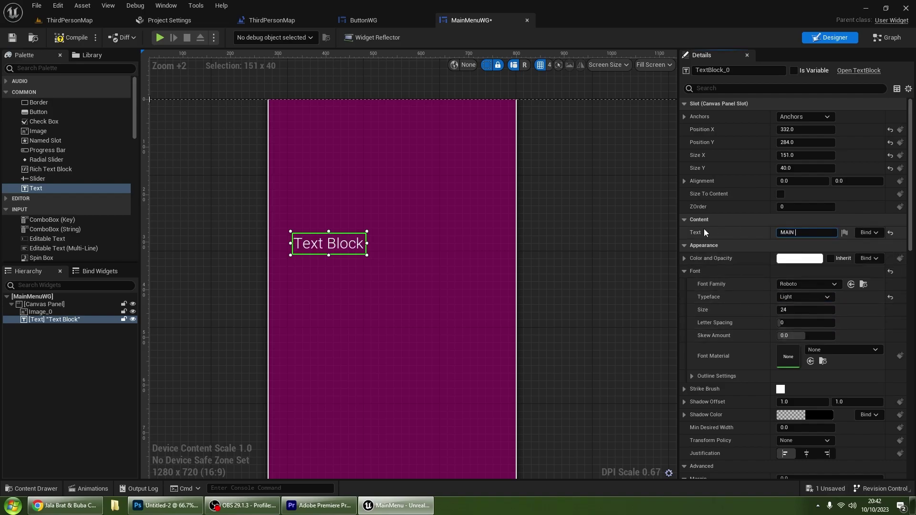
{"action": "key", "text": "Return"}
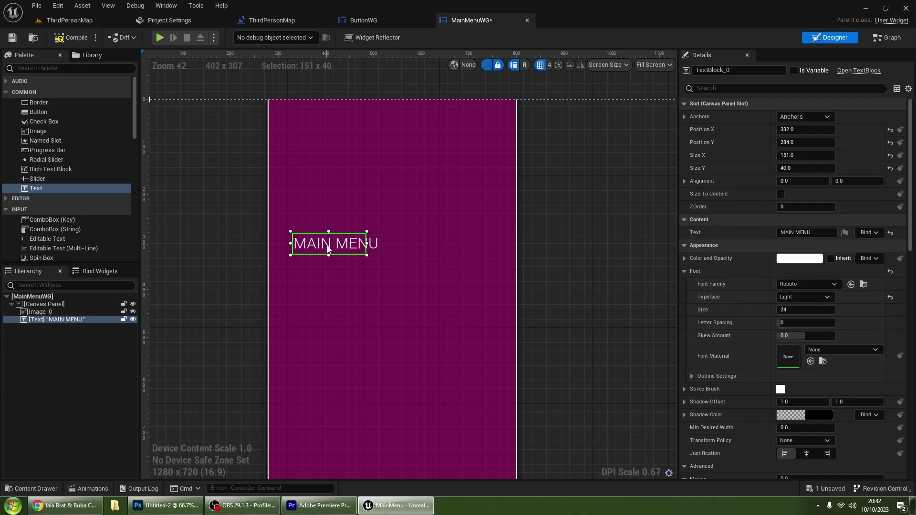
{"action": "left_click_drag", "start_coordinate": [328, 251], "coordinate": [329, 256]}
{"action": "left_click", "coordinate": [215, 230]}
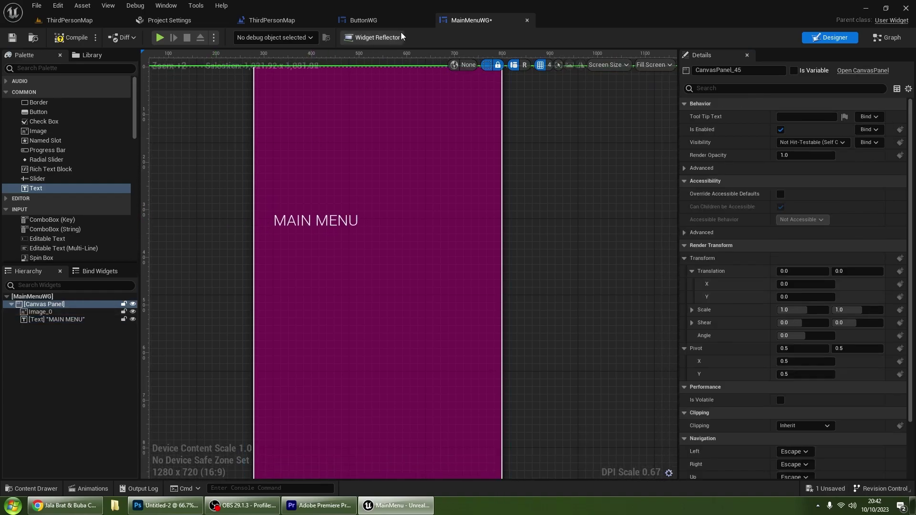
Create a binding for the Text property of the text block in ButtonWG
{"action": "left_click", "coordinate": [394, 24]}
{"action": "left_click", "coordinate": [849, 41]}
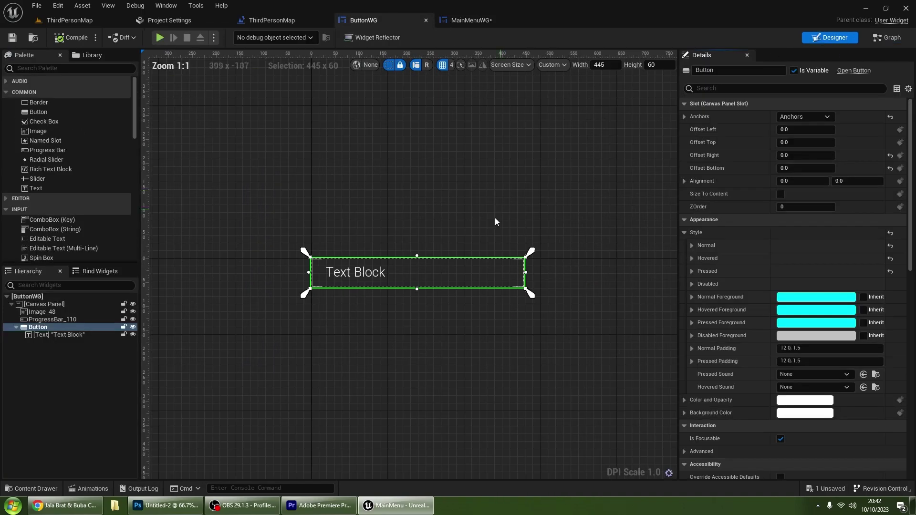
{"action": "left_click", "coordinate": [387, 278]}
{"action": "left_click", "coordinate": [870, 168]}
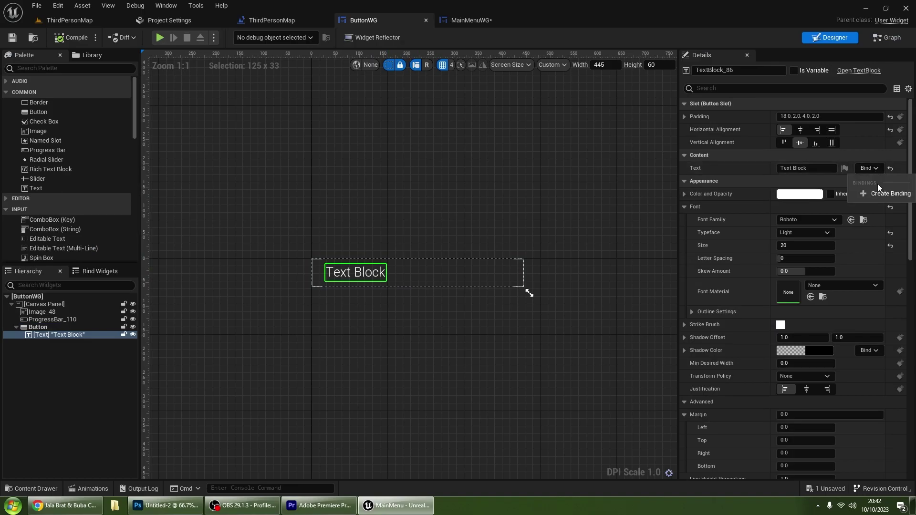
{"action": "left_click", "coordinate": [880, 197]}
Promote the Get Text return value to a variable named Button Text, with Instance Editable and Expose on Spawn enabled
{"action": "left_click_drag", "start_coordinate": [481, 265], "coordinate": [481, 266]}
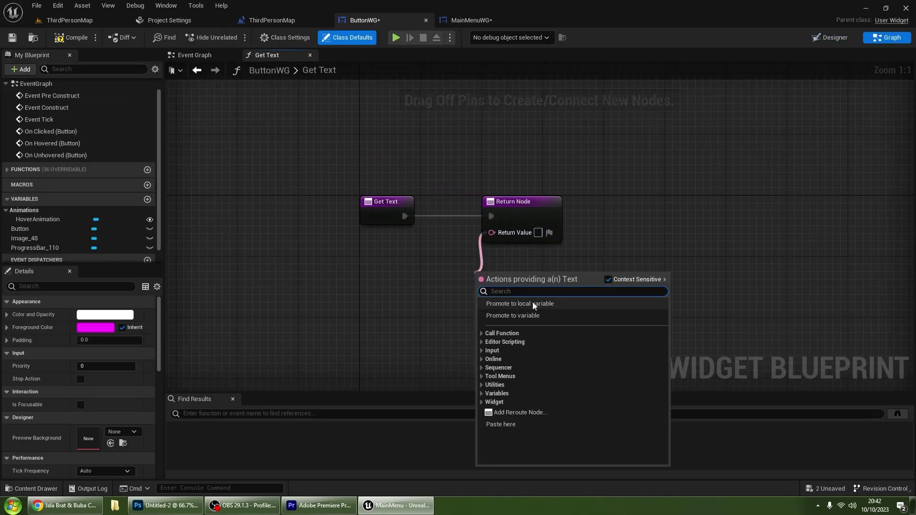
{"action": "left_click", "coordinate": [523, 316]}
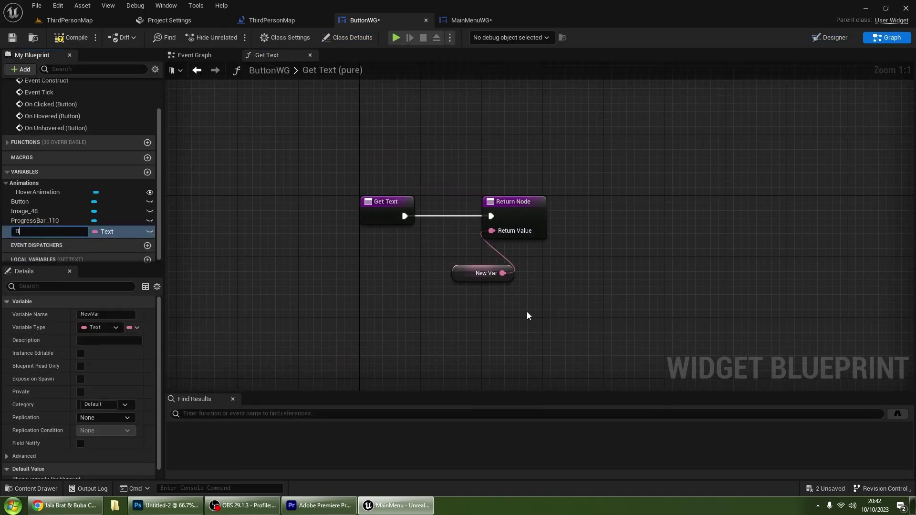
{"action": "type", "text": "Button Text"}
{"action": "key", "text": "Return"}
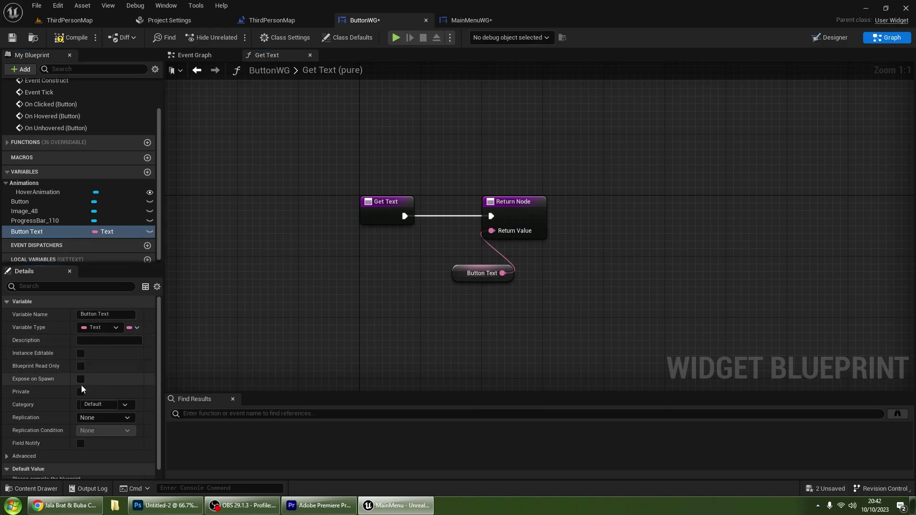
{"action": "left_click", "coordinate": [81, 353]}
{"action": "left_click", "coordinate": [80, 379]}
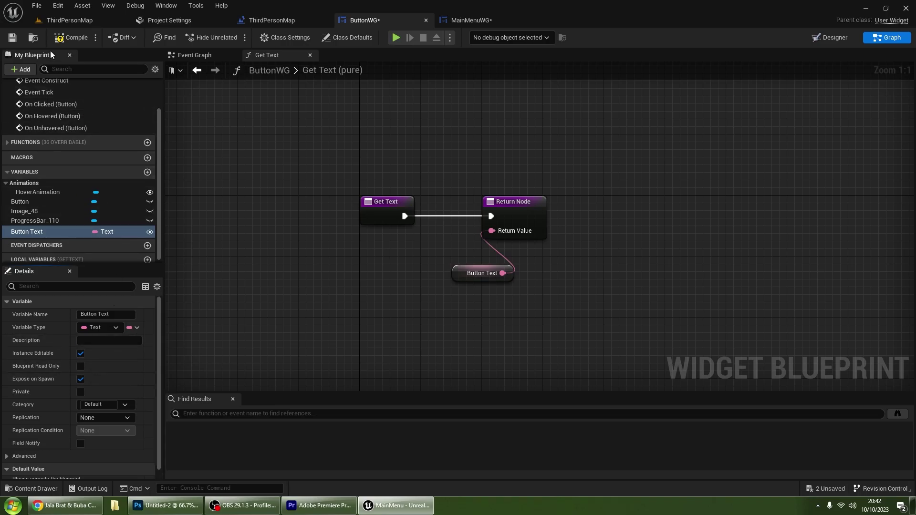
Add a Border below the MAIN MENU title in the MainMenuWG layout and set its Size Y to 2
{"action": "left_click", "coordinate": [481, 22]}
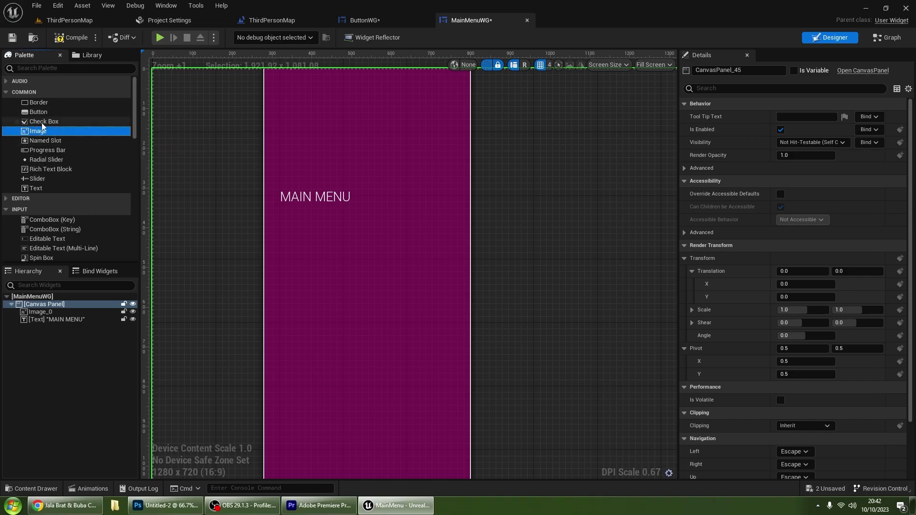
{"action": "left_click_drag", "start_coordinate": [39, 101], "coordinate": [271, 220]}
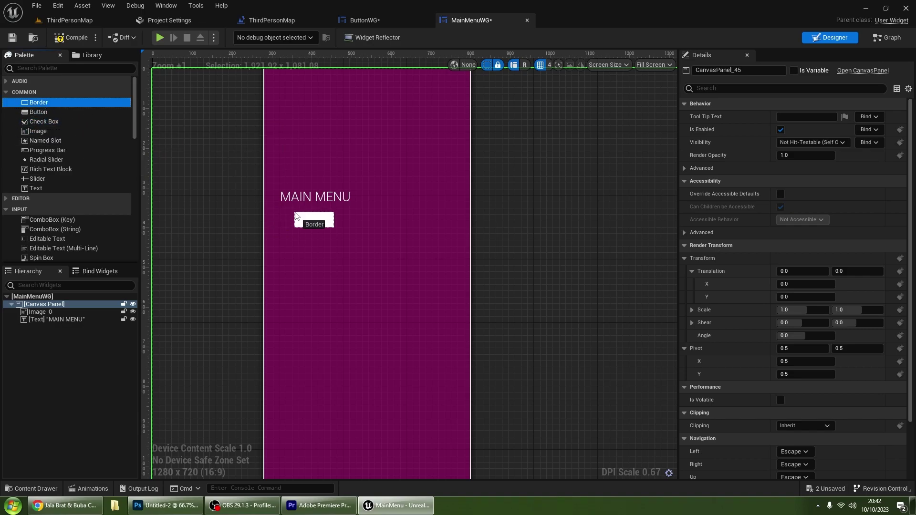
{"action": "scroll", "coordinate": [315, 221], "scroll_direction": "up", "scroll_amount": 3}
{"action": "left_click", "coordinate": [821, 168]}
{"action": "type", "text": "2"}
{"action": "key", "text": "Return"}
{"action": "scroll", "coordinate": [254, 225], "scroll_direction": "up", "scroll_amount": 5}
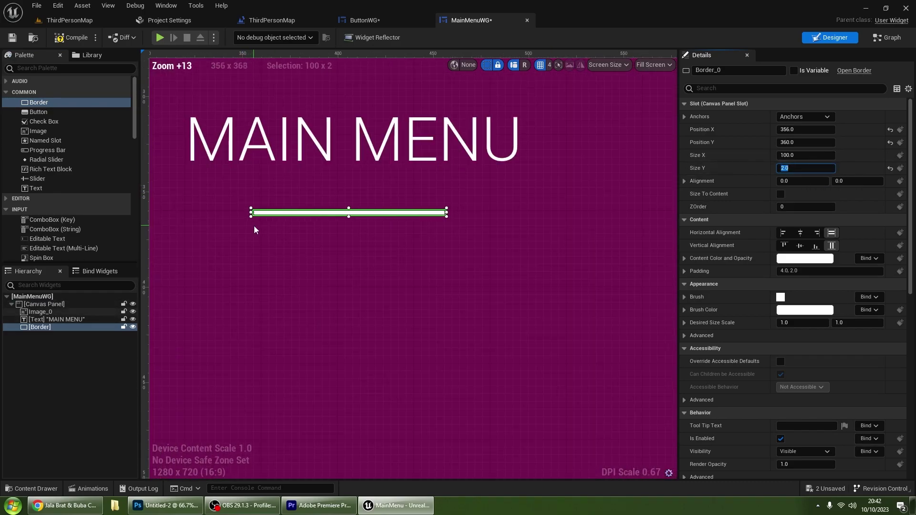
Move the border directly under the title, at about X 316, Y 340, and stretch it across most of the background's width
{"action": "left_click_drag", "start_coordinate": [215, 188], "coordinate": [186, 178]}
{"action": "scroll", "coordinate": [339, 233], "scroll_direction": "down", "scroll_amount": 5}
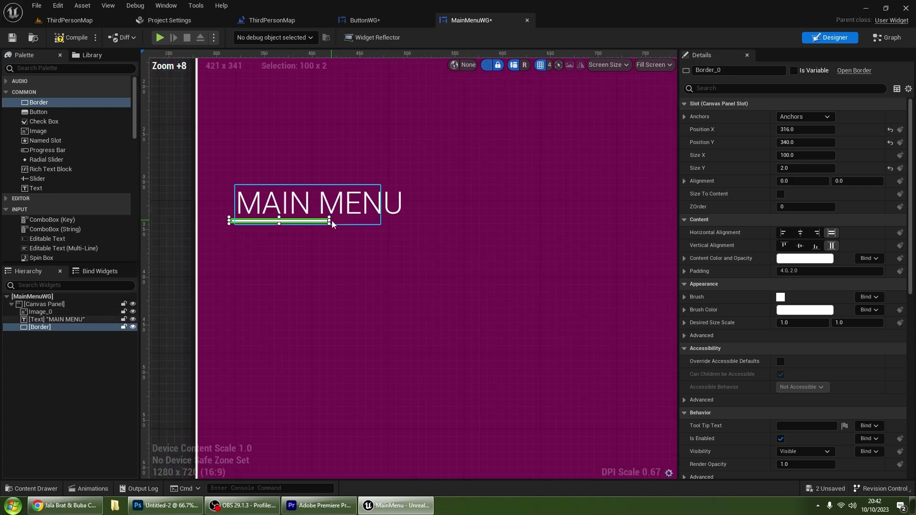
{"action": "left_click_drag", "start_coordinate": [331, 221], "coordinate": [538, 224]}
{"action": "left_click", "coordinate": [623, 225]}
{"action": "scroll", "coordinate": [582, 237], "scroll_direction": "down", "scroll_amount": 2}
{"action": "right_click_drag", "start_coordinate": [429, 298], "coordinate": [394, 250]}
{"action": "scroll", "coordinate": [496, 274], "scroll_direction": "down", "scroll_amount": 4}
{"action": "scroll", "coordinate": [386, 246], "scroll_direction": "down", "scroll_amount": 2}
{"action": "scroll", "coordinate": [385, 242], "scroll_direction": "up", "scroll_amount": 1}
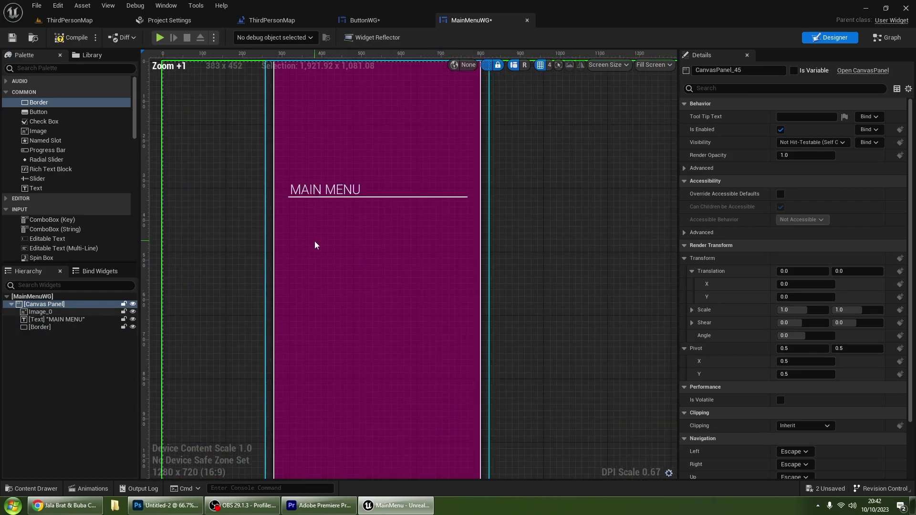
Place a Button WG widget on the canvas below the title line and set its size to 559 by 60
{"action": "scroll", "coordinate": [43, 199], "scroll_direction": "down", "scroll_amount": 10}
{"action": "scroll", "coordinate": [52, 194], "scroll_direction": "down", "scroll_amount": 10}
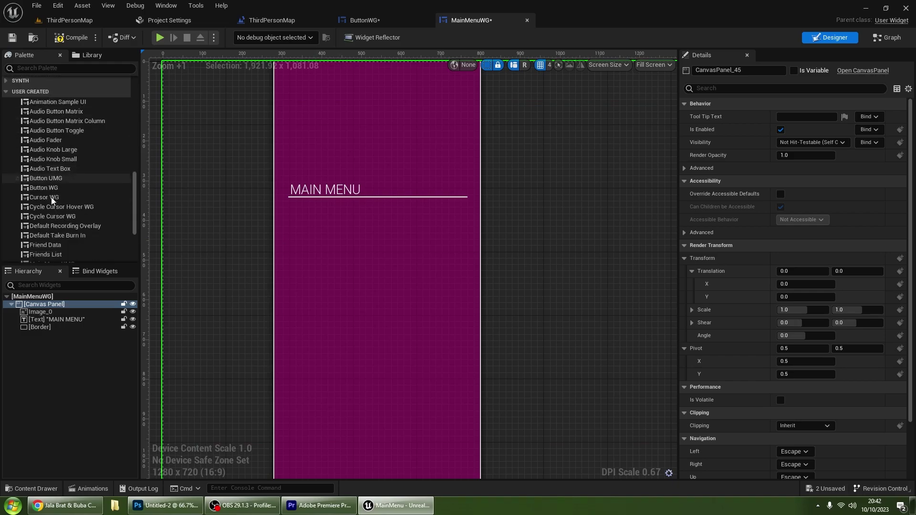
{"action": "scroll", "coordinate": [55, 145], "scroll_direction": "up", "scroll_amount": 3}
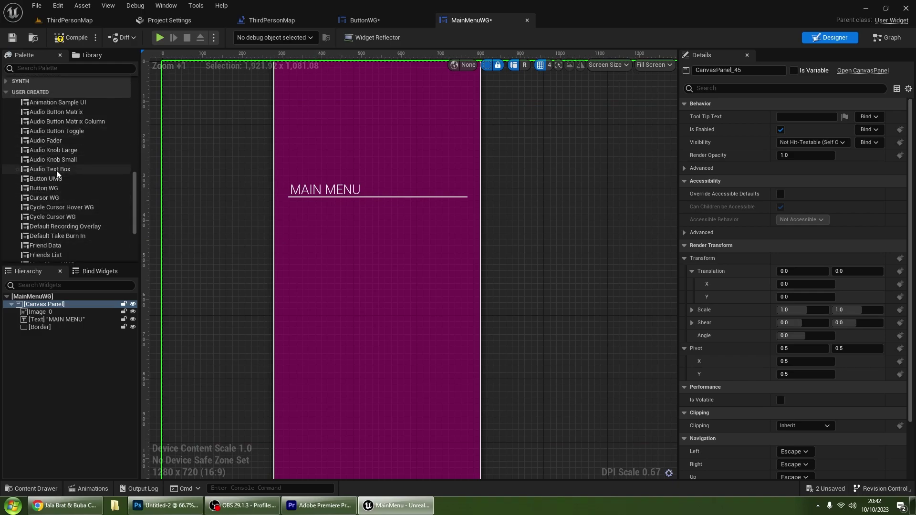
{"action": "scroll", "coordinate": [55, 170], "scroll_direction": "down", "scroll_amount": 1}
{"action": "left_click_drag", "start_coordinate": [59, 172], "coordinate": [323, 251]}
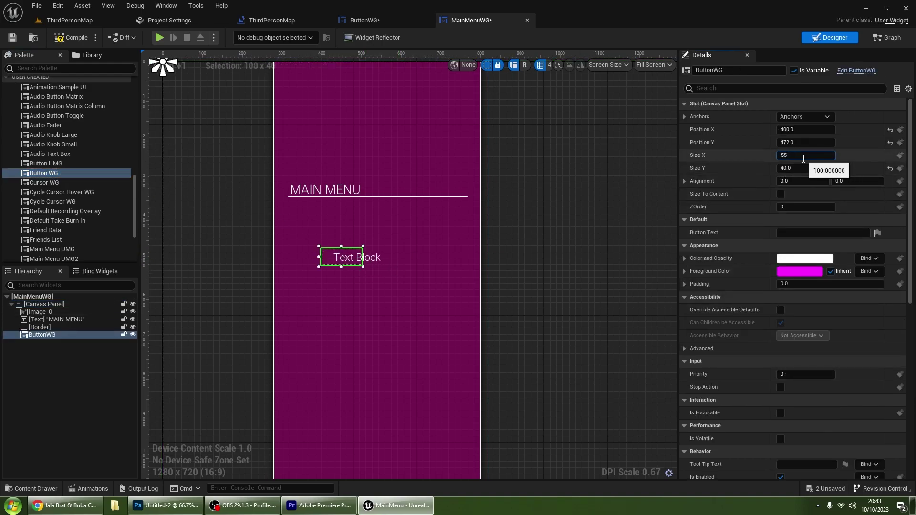
{"action": "left_click", "coordinate": [804, 155]}
{"action": "type", "text": "559"}
{"action": "key", "text": "Return"}
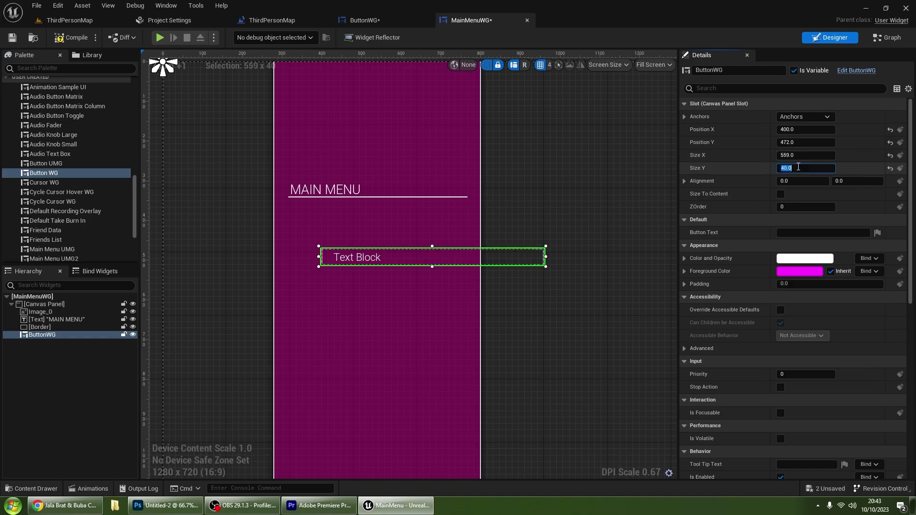
{"action": "left_click", "coordinate": [798, 167]}
{"action": "type", "text": "60"}
{"action": "key", "text": "Return"}
Move the button to about X 280, Y 436 and set its Size X to 445
{"action": "left_click_drag", "start_coordinate": [384, 262], "coordinate": [337, 247]}
{"action": "scroll", "coordinate": [429, 246], "scroll_direction": "up", "scroll_amount": 3}
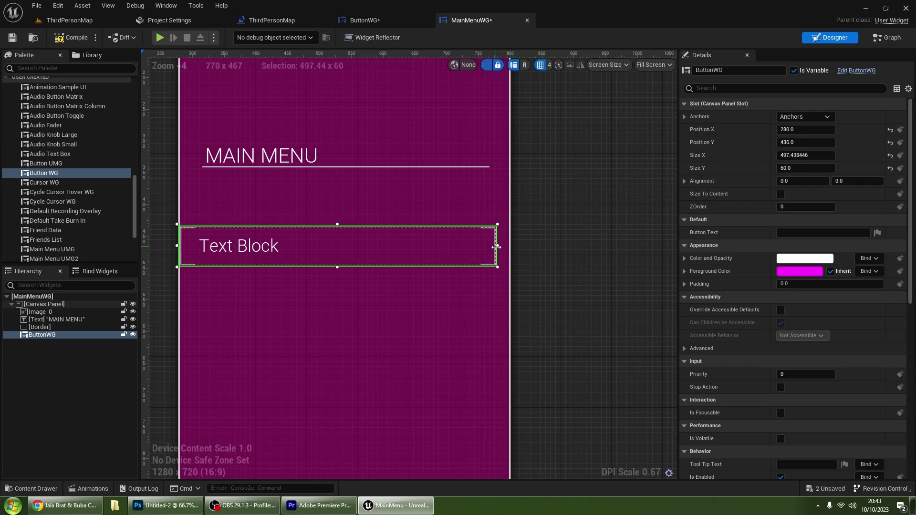
{"action": "left_click_drag", "start_coordinate": [479, 247], "coordinate": [475, 247]}
{"action": "left_click", "coordinate": [778, 155]}
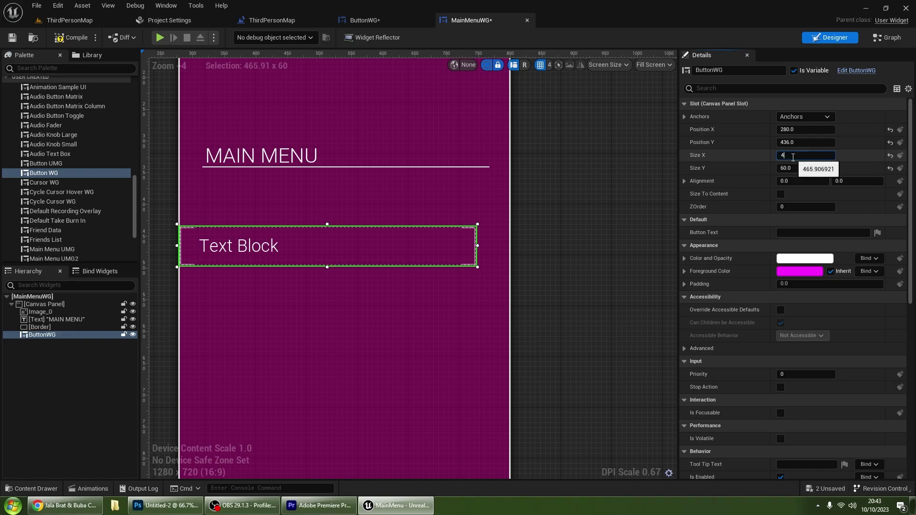
{"action": "key", "text": "Return"}
Position the button beneath the title line at X 320, Y 372, aligned with the line's ends
{"action": "left_click_drag", "start_coordinate": [324, 247], "coordinate": [357, 231]}
{"action": "left_click_drag", "start_coordinate": [293, 225], "coordinate": [308, 183]}
{"action": "scroll", "coordinate": [308, 183], "scroll_direction": "up", "scroll_amount": 3}
{"action": "scroll", "coordinate": [246, 163], "scroll_direction": "up", "scroll_amount": 4}
{"action": "right_click_drag", "start_coordinate": [235, 168], "coordinate": [293, 192]}
{"action": "key", "text": "Up"}
{"action": "key", "text": "Right"}
{"action": "right_click_drag", "start_coordinate": [337, 293], "coordinate": [182, 291]}
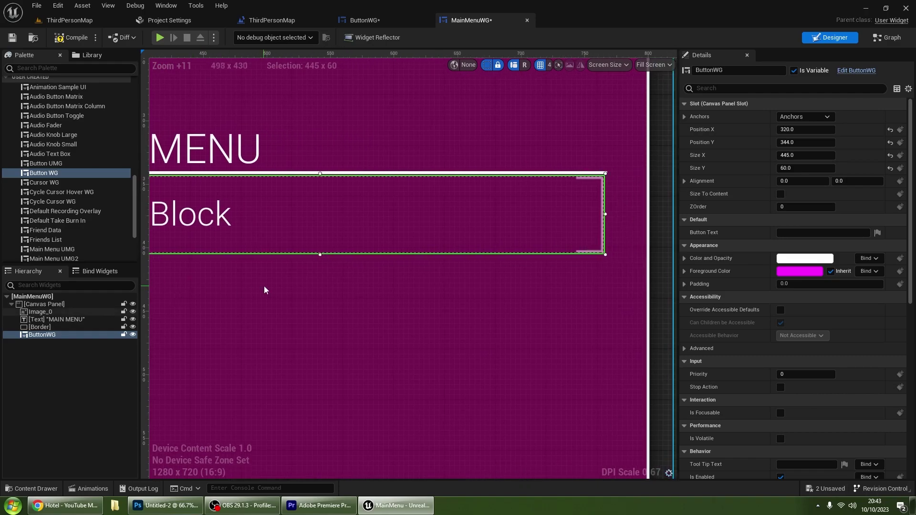
{"action": "scroll", "coordinate": [264, 286], "scroll_direction": "down", "scroll_amount": 5}
{"action": "key", "text": "Down"}
{"action": "key", "text": "Down"}
{"action": "key", "text": "Down"}
{"action": "key", "text": "Down"}
{"action": "key", "text": "Down"}
{"action": "scroll", "coordinate": [280, 348], "scroll_direction": "down", "scroll_amount": 2}
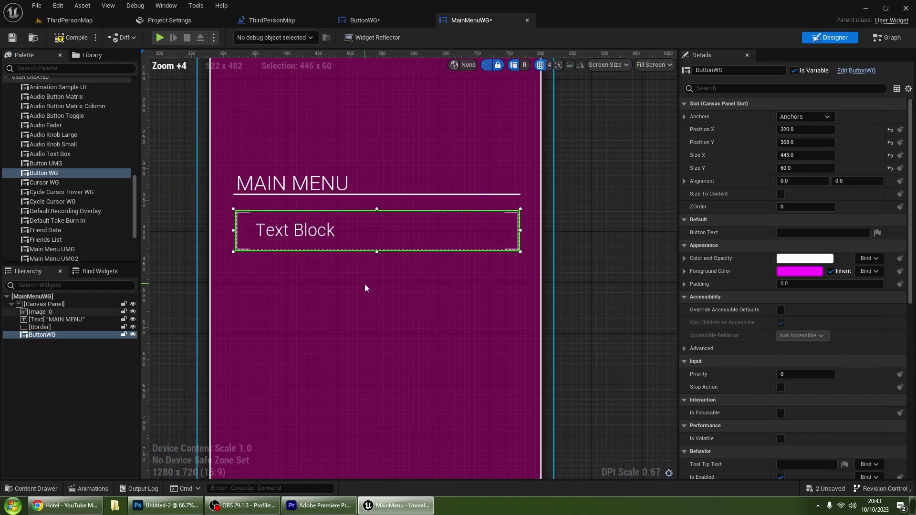
{"action": "left_click", "coordinate": [562, 282]}
{"action": "left_click", "coordinate": [359, 233]}
{"action": "scroll", "coordinate": [359, 239], "scroll_direction": "down", "scroll_amount": 3}
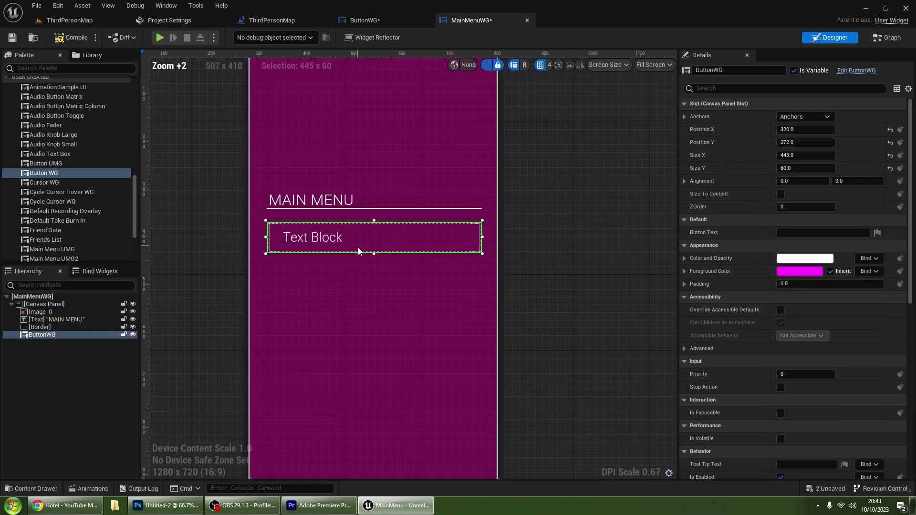
Duplicate the button and place the copy directly below it at X 320, Y 436
{"action": "key", "text": "ctrl+d"}
{"action": "mouse_move", "coordinate": [293, 207]}
{"action": "left_mouse_down"}
{"action": "mouse_move", "coordinate": [287, 224]}
{"action": "mouse_move", "coordinate": [282, 213]}
{"action": "left_mouse_up"}
{"action": "scroll", "coordinate": [272, 200], "scroll_direction": "up", "scroll_amount": 13}
{"action": "key", "text": "Left"}
{"action": "key", "text": "Down"}
{"action": "key", "text": "Down"}
{"action": "key", "text": "Down"}
{"action": "scroll", "coordinate": [351, 285], "scroll_direction": "down", "scroll_amount": 3}
{"action": "scroll", "coordinate": [349, 275], "scroll_direction": "down", "scroll_amount": 7}
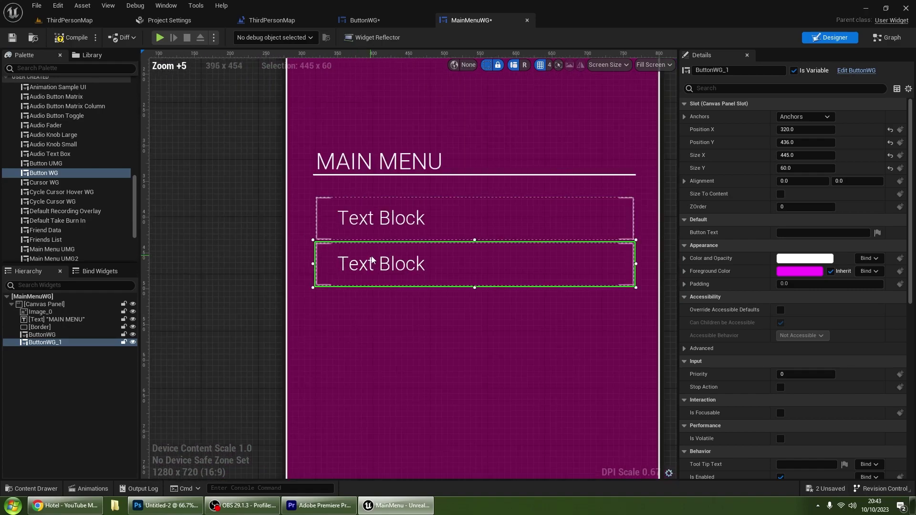
Duplicate the second button and place the copy directly below it at X 320, Y 500
{"action": "key", "text": "ctrl+d"}
{"action": "left_click_drag", "start_coordinate": [377, 275], "coordinate": [390, 308]}
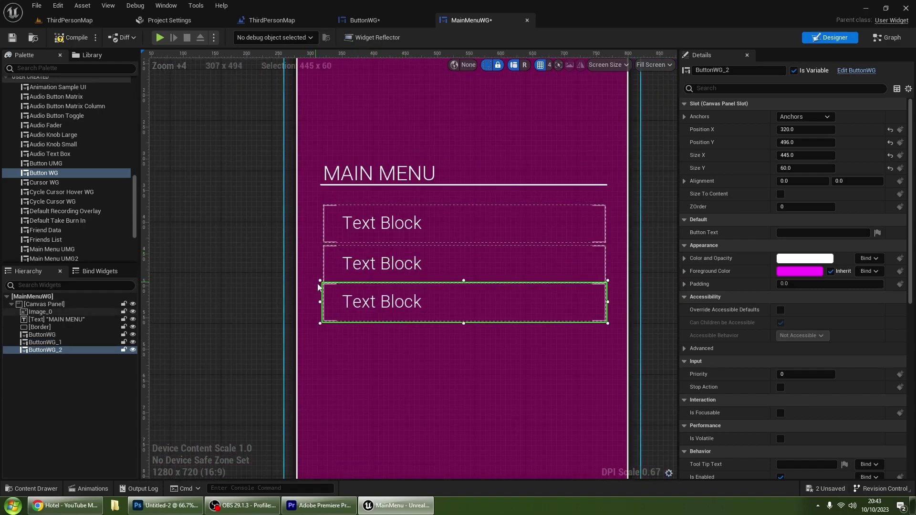
{"action": "scroll", "coordinate": [315, 283], "scroll_direction": "up", "scroll_amount": 12}
{"action": "scroll", "coordinate": [329, 268], "scroll_direction": "down", "scroll_amount": 11}
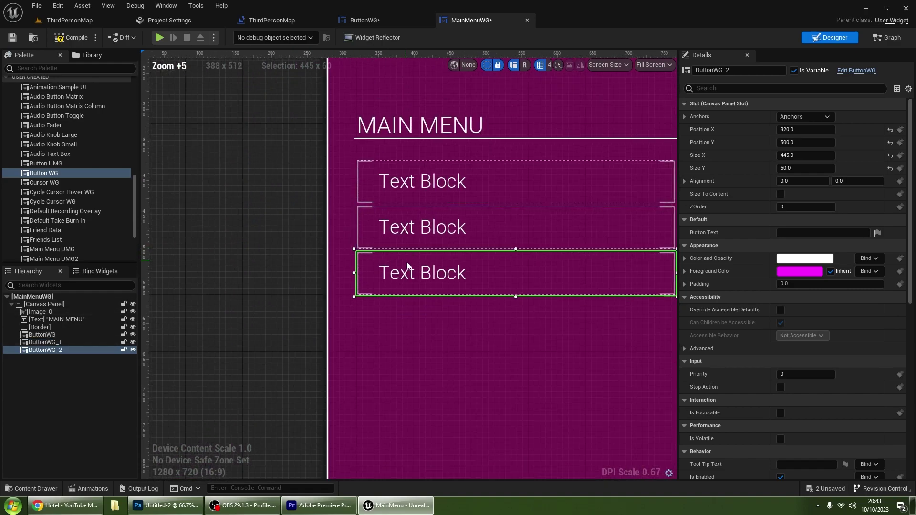
Duplicate the third button and place the copy below it as a fourth button with the same alignment and spacing
{"action": "key", "text": "ctrl+d"}
{"action": "left_click_drag", "start_coordinate": [377, 284], "coordinate": [368, 294]}
{"action": "scroll", "coordinate": [283, 266], "scroll_direction": "up", "scroll_amount": 8}
{"action": "scroll", "coordinate": [348, 267], "scroll_direction": "down", "scroll_amount": 11}
{"action": "right_click_drag", "start_coordinate": [431, 343], "coordinate": [372, 329]}
{"action": "left_click", "coordinate": [570, 288]}
{"action": "right_click_drag", "start_coordinate": [580, 263], "coordinate": [515, 289]}
{"action": "scroll", "coordinate": [515, 288], "scroll_direction": "down", "scroll_amount": 3}
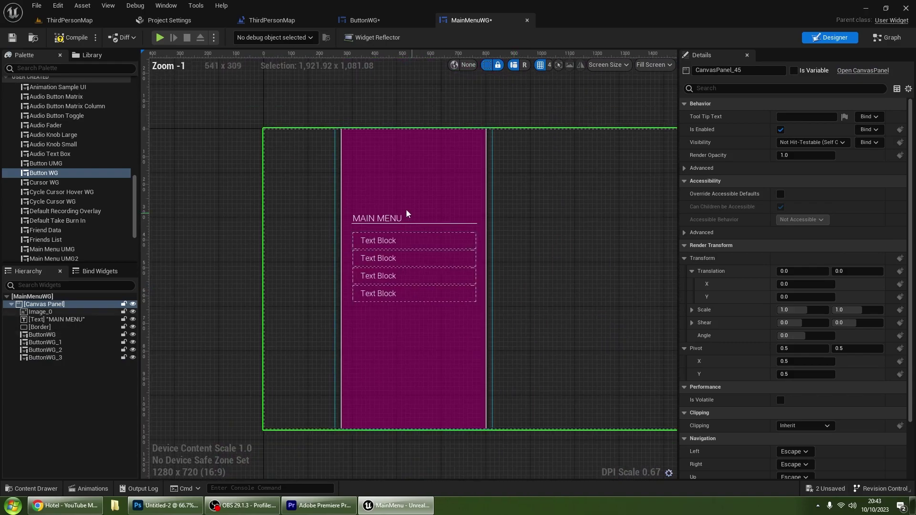
Anchor the background image to the canvas's left edge with vertical stretch
{"action": "left_click", "coordinate": [342, 146]}
{"action": "left_click", "coordinate": [807, 117]}
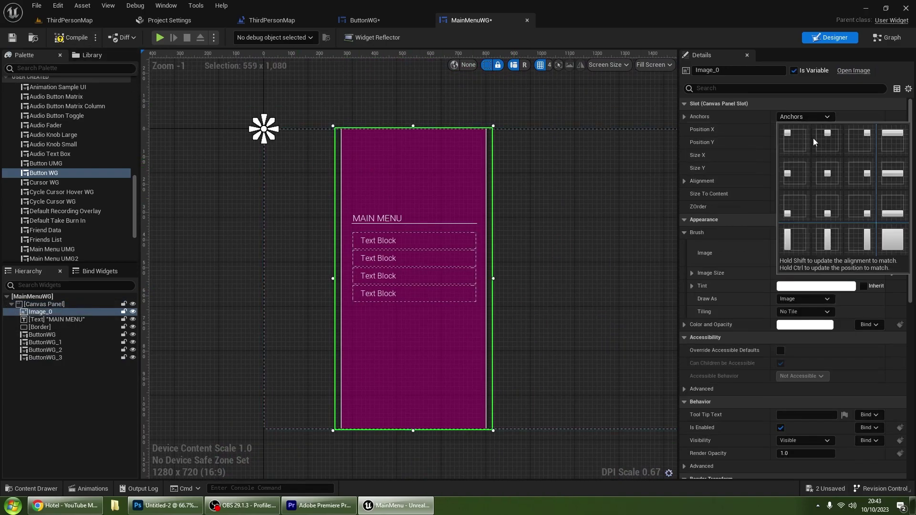
{"action": "left_click", "coordinate": [798, 234]}
Anchor the four buttons, the MAIN MENU text and the border together to the middle of the canvas's left edge
{"action": "left_click", "coordinate": [426, 240]}
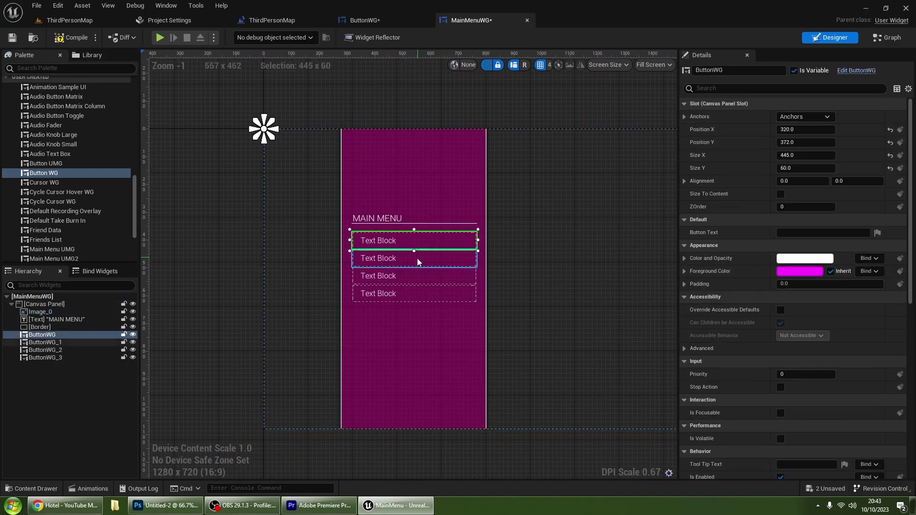
{"action": "left_click", "coordinate": [387, 262], "text": "ctrl"}
{"action": "left_click", "coordinate": [382, 277], "text": "ctrl"}
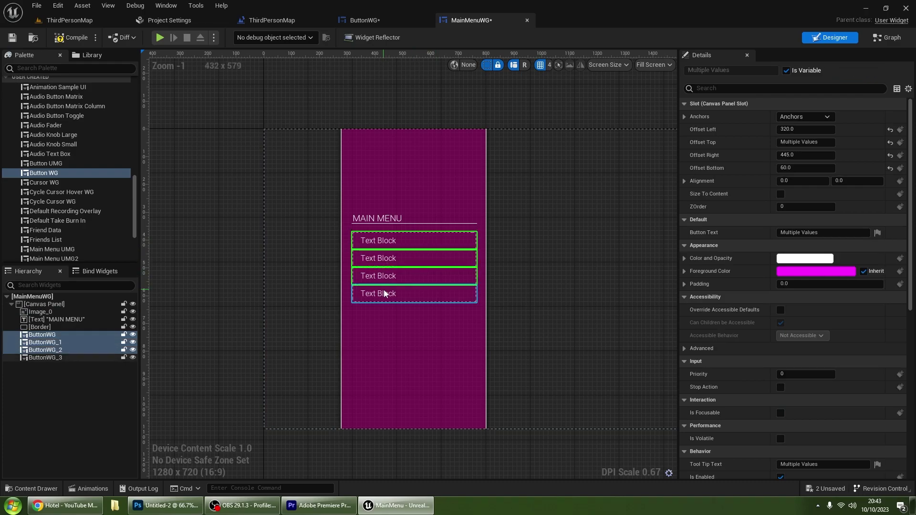
{"action": "left_click", "coordinate": [380, 292], "text": "ctrl"}
{"action": "left_click", "coordinate": [373, 222], "text": "ctrl"}
{"action": "scroll", "coordinate": [435, 205], "scroll_direction": "up", "scroll_amount": 8}
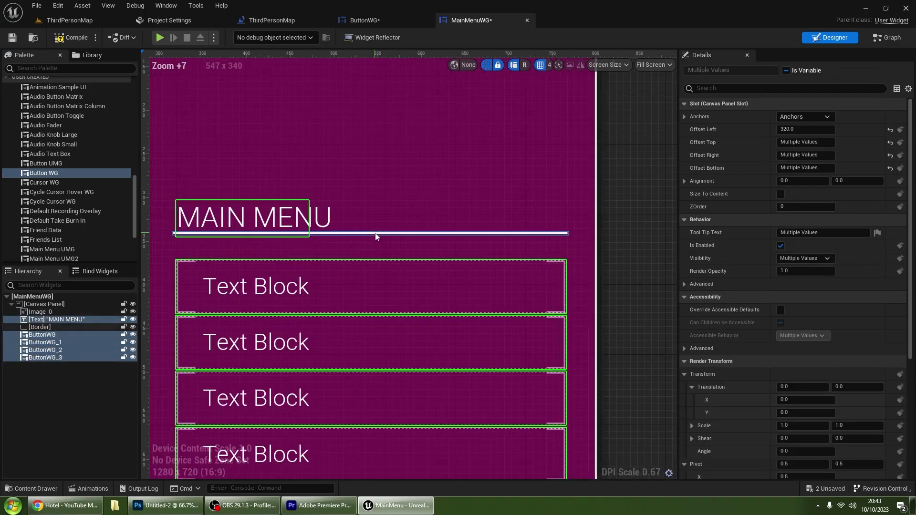
{"action": "left_click", "coordinate": [376, 233], "text": "ctrl"}
{"action": "left_click", "coordinate": [790, 117]}
{"action": "left_click", "coordinate": [804, 169]}
{"action": "scroll", "coordinate": [560, 193], "scroll_direction": "down", "scroll_amount": 11}
{"action": "left_click", "coordinate": [393, 246]}
{"action": "scroll", "coordinate": [305, 186], "scroll_direction": "up", "scroll_amount": 3}
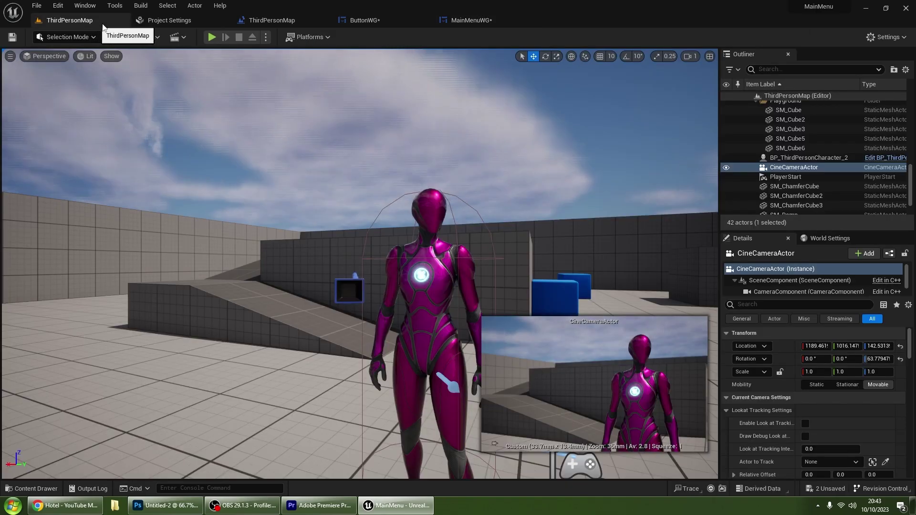
Add a Create Widget node after Set View Target with Blend in the level blueprint, with MainMenuWG as its class
{"action": "left_click", "coordinate": [93, 24]}
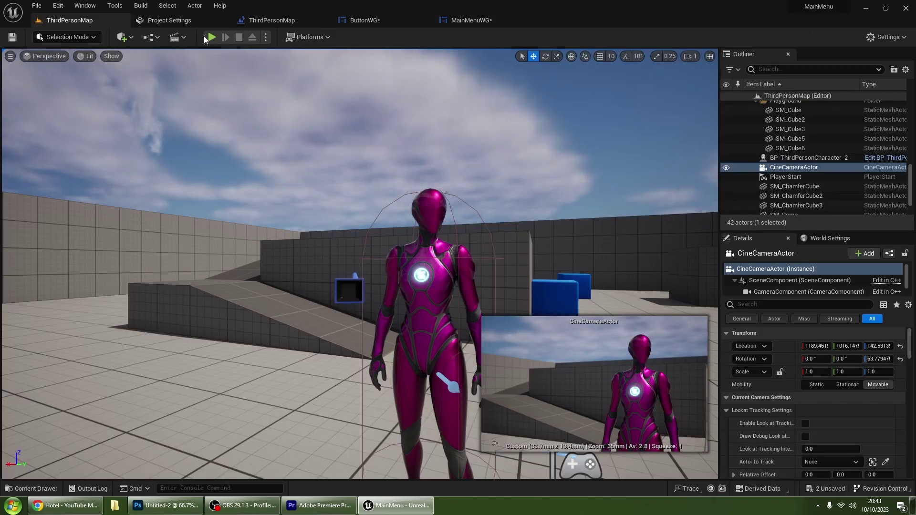
{"action": "left_click", "coordinate": [158, 37]}
{"action": "left_click", "coordinate": [188, 105]}
{"action": "right_click_drag", "start_coordinate": [363, 179], "coordinate": [365, 182]}
{"action": "left_click_drag", "start_coordinate": [396, 195], "coordinate": [428, 196]}
{"action": "type", "text": "create widget"}
{"action": "key", "text": "Return"}
{"action": "scroll", "coordinate": [428, 196], "scroll_direction": "down", "scroll_amount": 1}
{"action": "right_click_drag", "start_coordinate": [389, 231], "coordinate": [294, 197]}
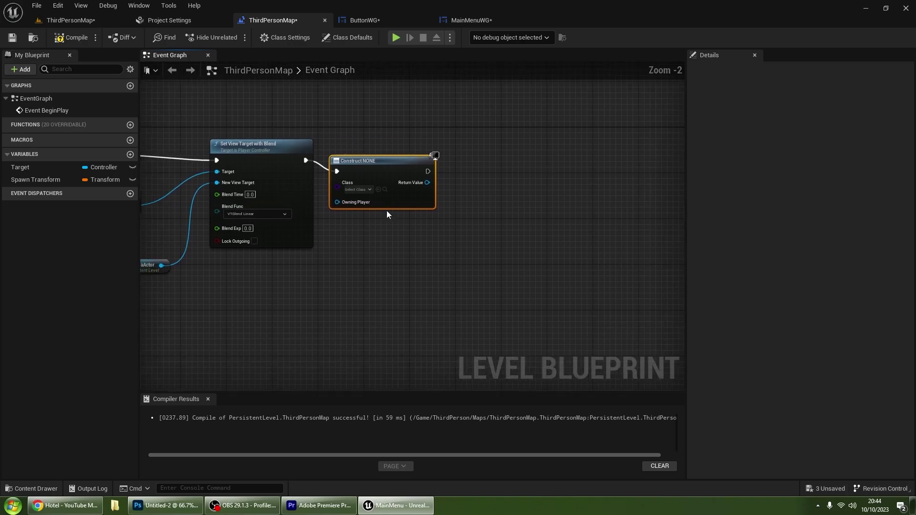
{"action": "left_click", "coordinate": [359, 190]}
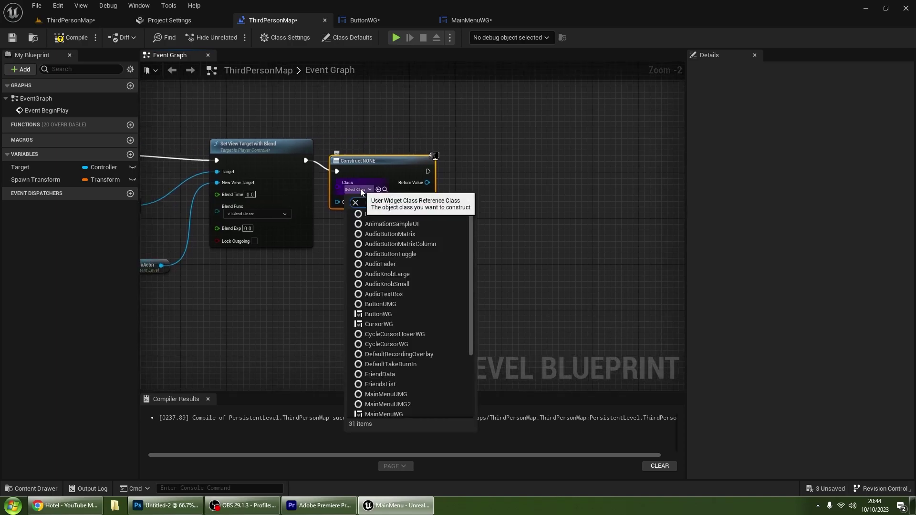
{"action": "type", "text": "main"}
{"action": "left_click", "coordinate": [408, 245]}
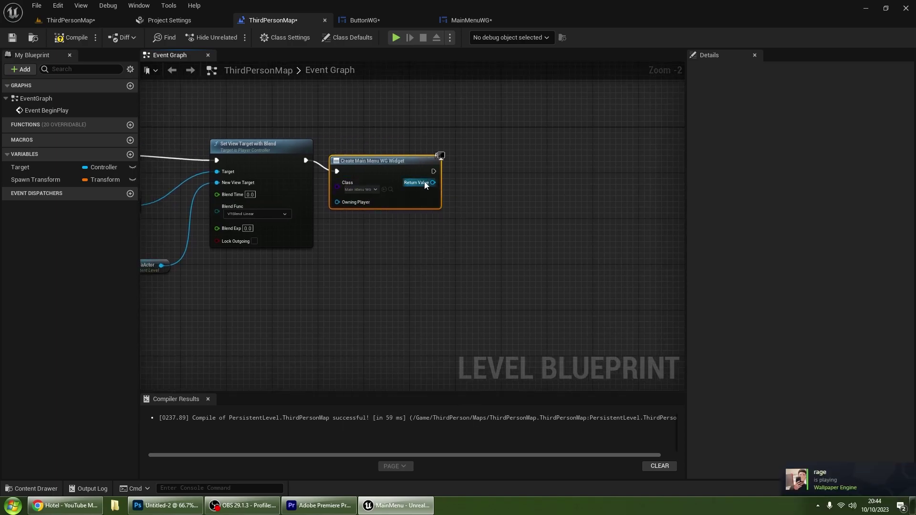
Add an Add to Viewport node from the Return Value of the Create Main Menu WG Widget node
{"action": "left_click_drag", "start_coordinate": [425, 186], "coordinate": [442, 184]}
{"action": "left_click_drag", "start_coordinate": [497, 191], "coordinate": [493, 190]}
{"action": "type", "text": "add f v"}
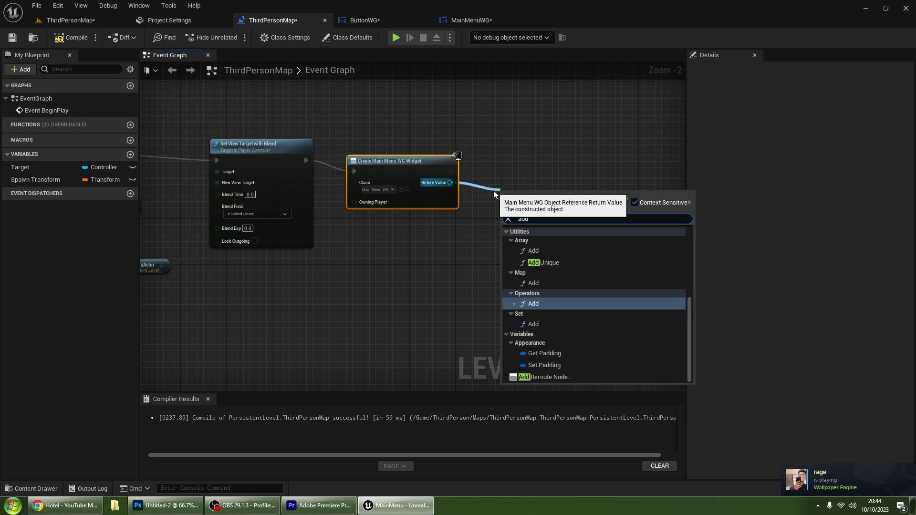
{"action": "key", "text": "BackSpace"}
{"action": "key", "text": "BackSpace"}
{"action": "key", "text": "BackSpace"}
{"action": "type", "text": "to b"}
{"action": "key", "text": "BackSpace"}
{"action": "type", "text": "v"}
{"action": "key", "text": "Return"}
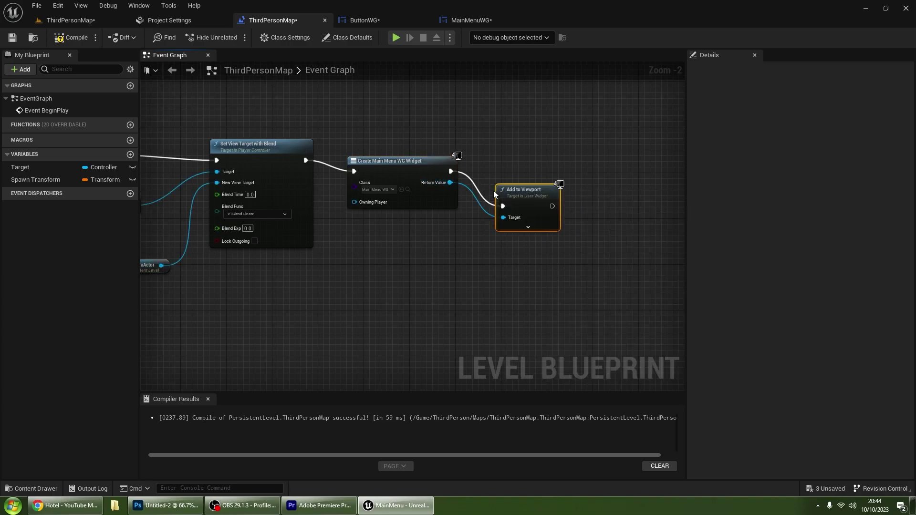
Play the level to check the main menu over the camera view, and stop the play session
{"action": "left_click", "coordinate": [88, 20]}
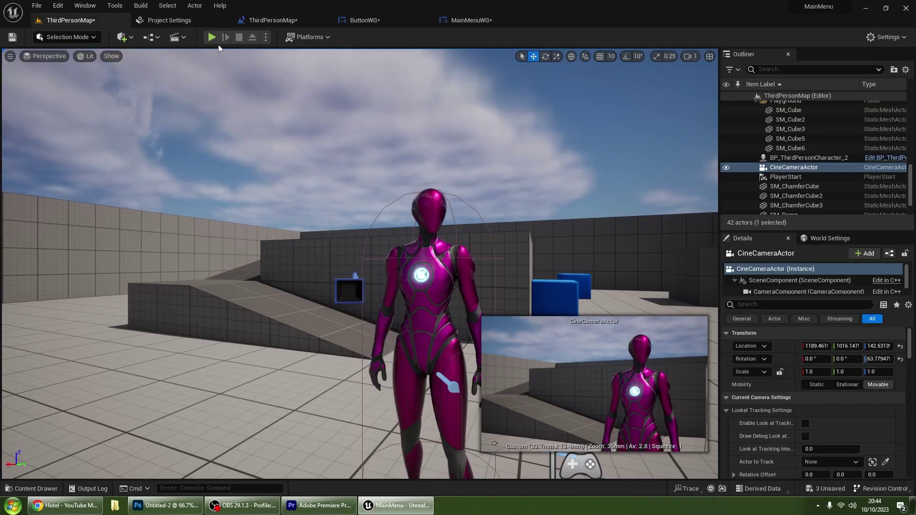
{"action": "left_click", "coordinate": [209, 40]}
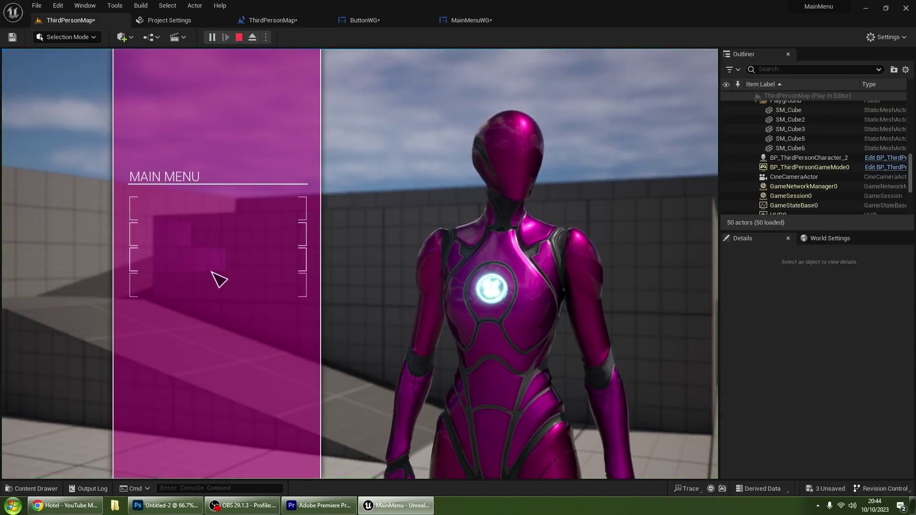
{"action": "key", "text": "Escape"}
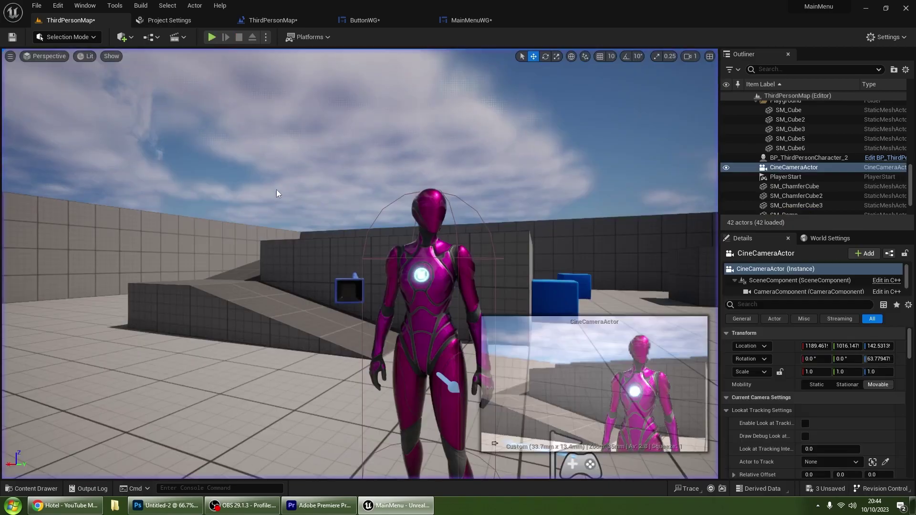
Set the Button Text of the first button in MainMenuWG to LOAD GAME and of the second to NEW GAME
{"action": "left_click", "coordinate": [471, 20]}
{"action": "left_click", "coordinate": [422, 246]}
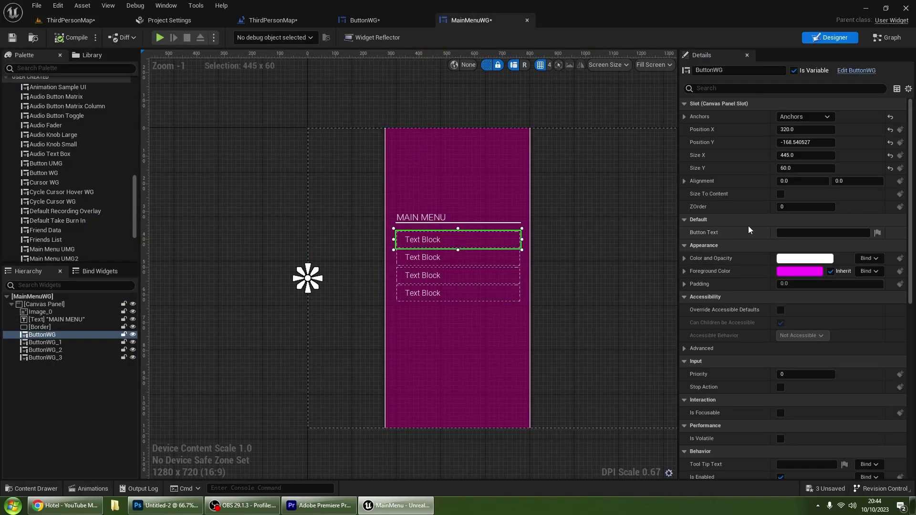
{"action": "left_click", "coordinate": [777, 231]}
{"action": "type", "text": "LOAD GAME"}
{"action": "key", "text": "Return"}
{"action": "left_click", "coordinate": [460, 254]}
{"action": "left_click", "coordinate": [802, 231]}
{"action": "type", "text": "NEW GAME"}
{"action": "key", "text": "Return"}
Set the Button Text of the third button to SETTINGS and of the fourth to QUIT TO DESKTOP
{"action": "left_click", "coordinate": [458, 277]}
{"action": "left_click", "coordinate": [793, 233]}
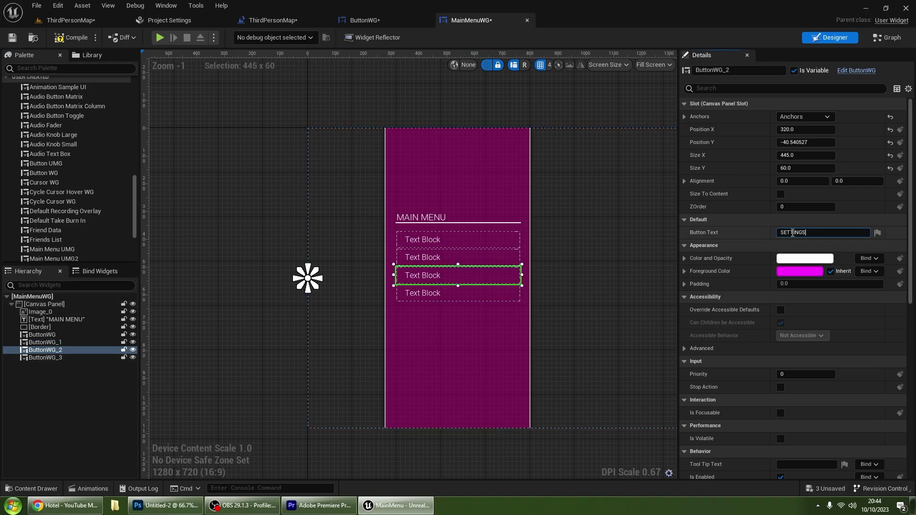
{"action": "left_click", "coordinate": [466, 292]}
{"action": "left_click", "coordinate": [809, 233]}
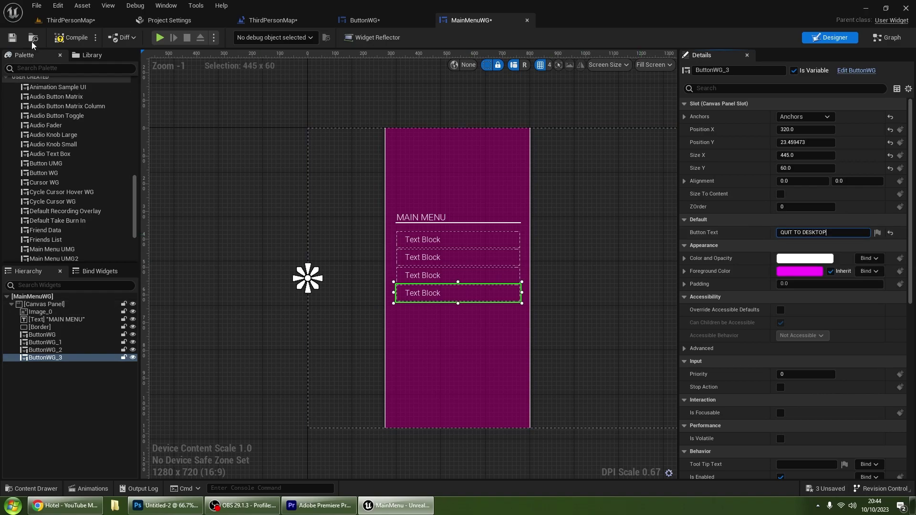
Play the level to check the labelled menu buttons, including in full screen, and end the play session
{"action": "left_click", "coordinate": [102, 25]}
{"action": "left_click", "coordinate": [212, 34]}
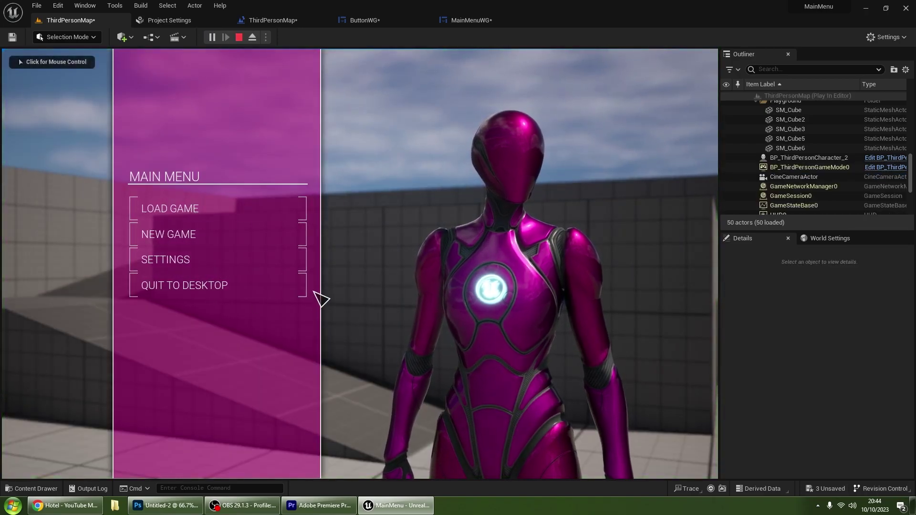
{"action": "left_click", "coordinate": [351, 246]}
{"action": "key", "text": "F11"}
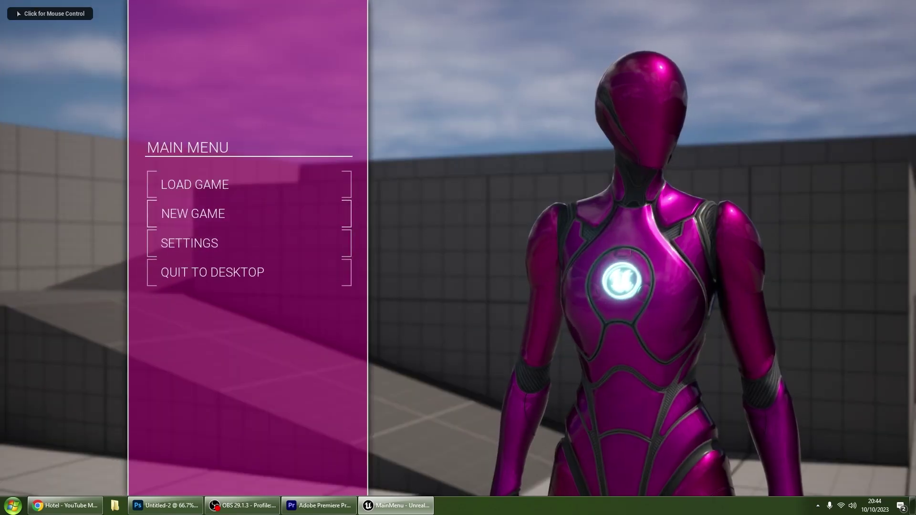
{"action": "key", "text": "F11"}
{"action": "key", "text": "Escape"}
Add a Get Player Controller node beside Event Construct in the MainMenuWG event graph
{"action": "left_click", "coordinate": [486, 25]}
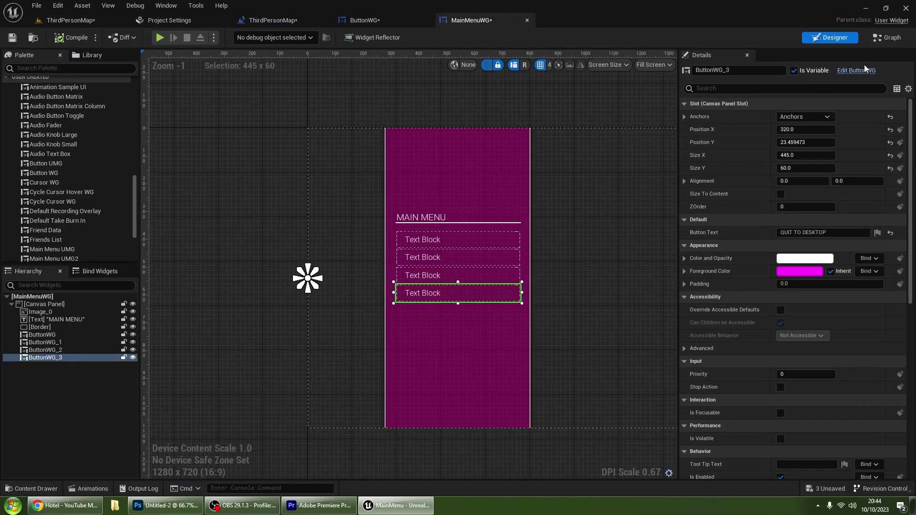
{"action": "left_click", "coordinate": [888, 37]}
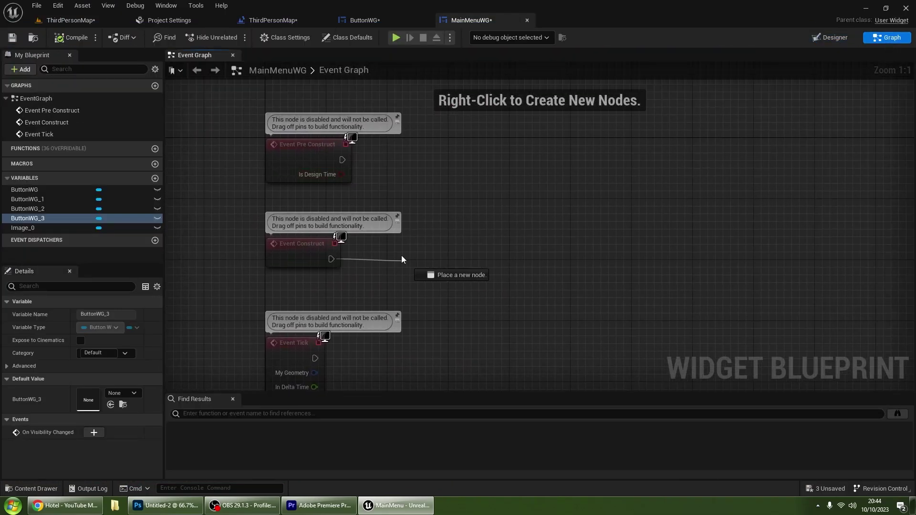
{"action": "left_click_drag", "start_coordinate": [402, 256], "coordinate": [401, 256]}
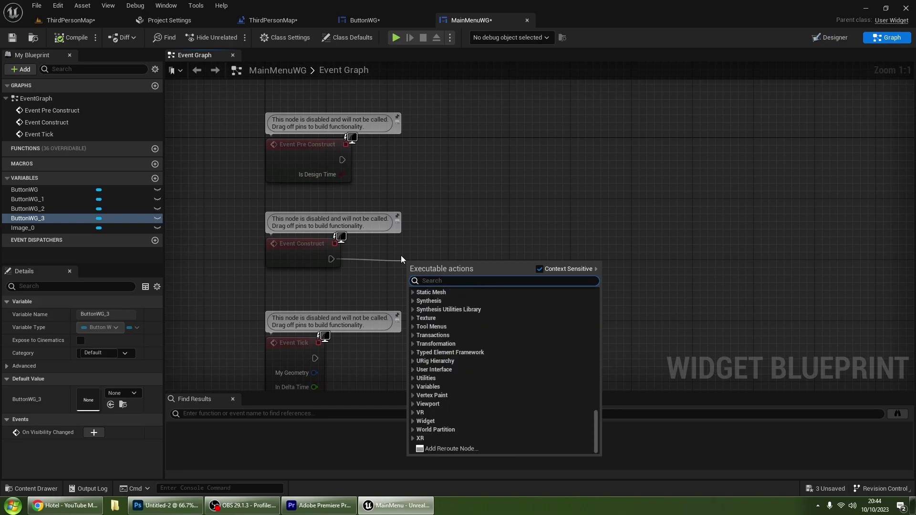
{"action": "left_click", "coordinate": [404, 253]}
{"action": "right_click", "coordinate": [405, 253]}
{"action": "type", "text": "get player controller"}
{"action": "key", "text": "Return"}
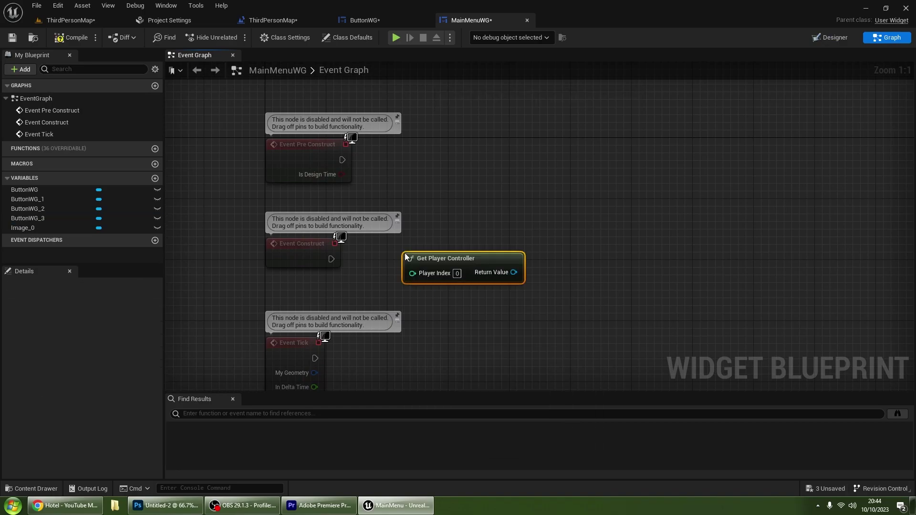
Add an enabled Set Show Mouse Cursor node targeting the player controller and run it from Event Construct
{"action": "left_click_drag", "start_coordinate": [456, 263], "coordinate": [341, 285]}
{"action": "left_click_drag", "start_coordinate": [399, 295], "coordinate": [429, 263]}
{"action": "type", "text": "set show m"}
{"action": "key", "text": "Return"}
{"action": "left_click_drag", "start_coordinate": [366, 252], "coordinate": [331, 259]}
Play the level to check the mouse cursor over the main menu, and stop the play session
{"action": "left_click", "coordinate": [73, 20]}
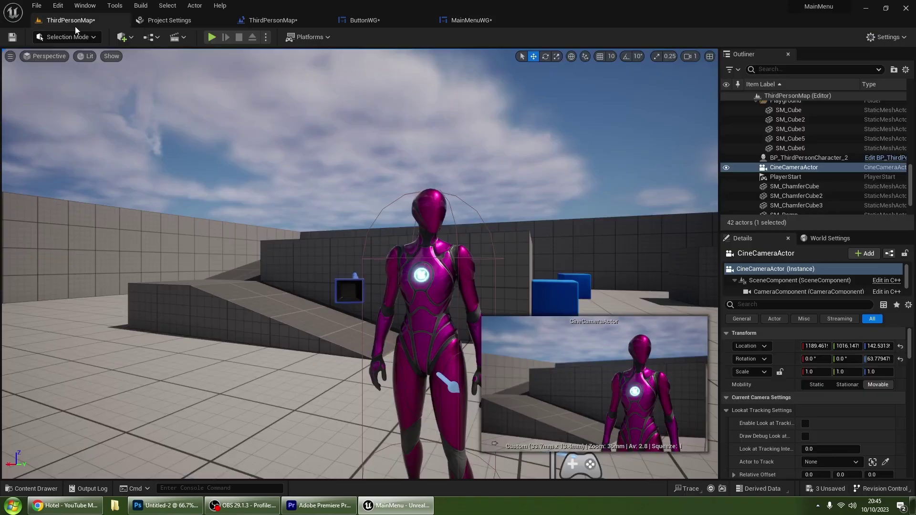
{"action": "left_click", "coordinate": [213, 38]}
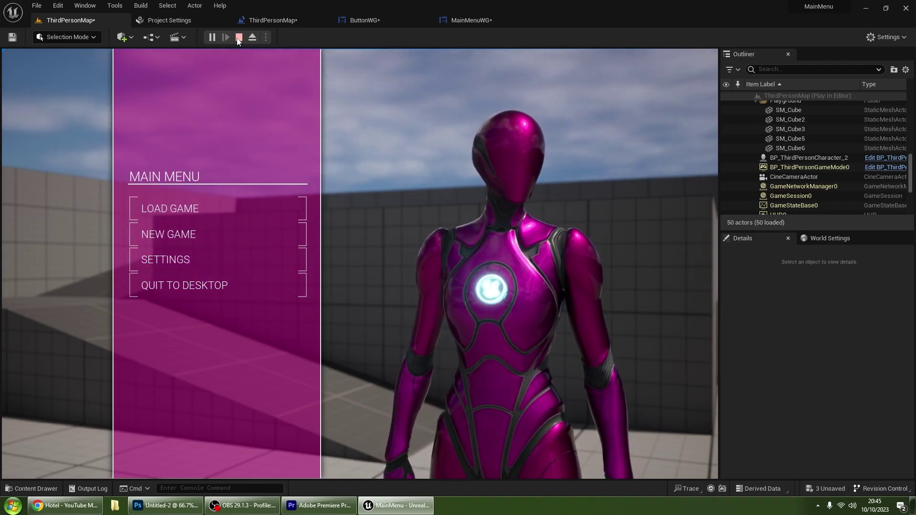
{"action": "key", "text": "Escape"}
Line up the Set Show Mouse Cursor node with Event Construct in the MainMenuWG event graph
{"action": "left_click", "coordinate": [471, 24]}
{"action": "scroll", "coordinate": [493, 188], "scroll_direction": "down", "scroll_amount": 3}
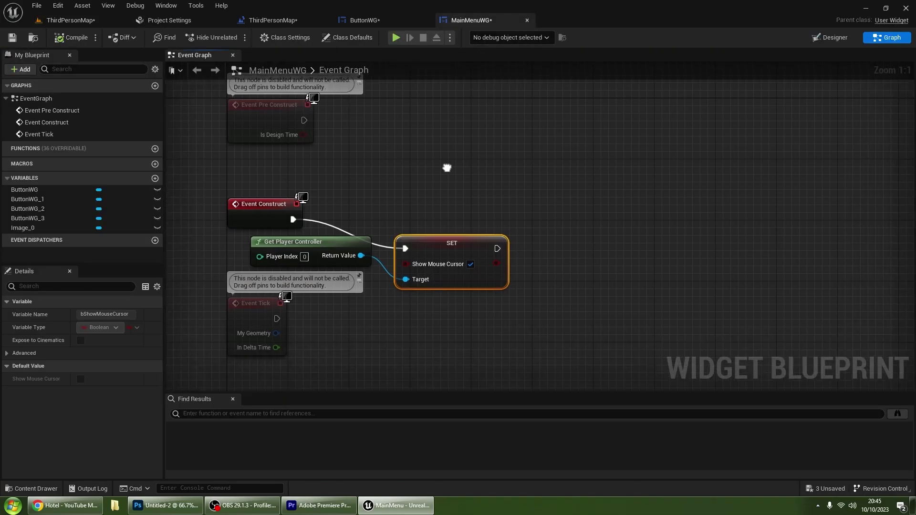
{"action": "left_click", "coordinate": [494, 187]}
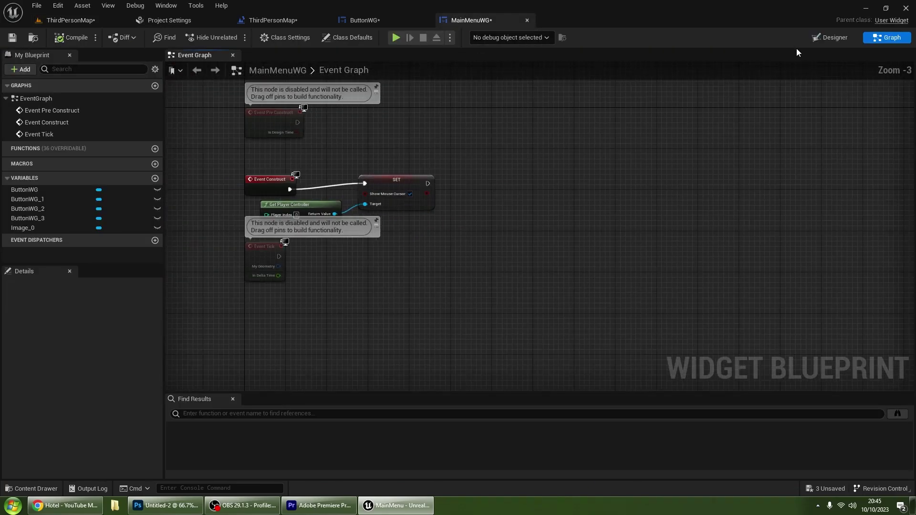
{"action": "left_click", "coordinate": [829, 42]}
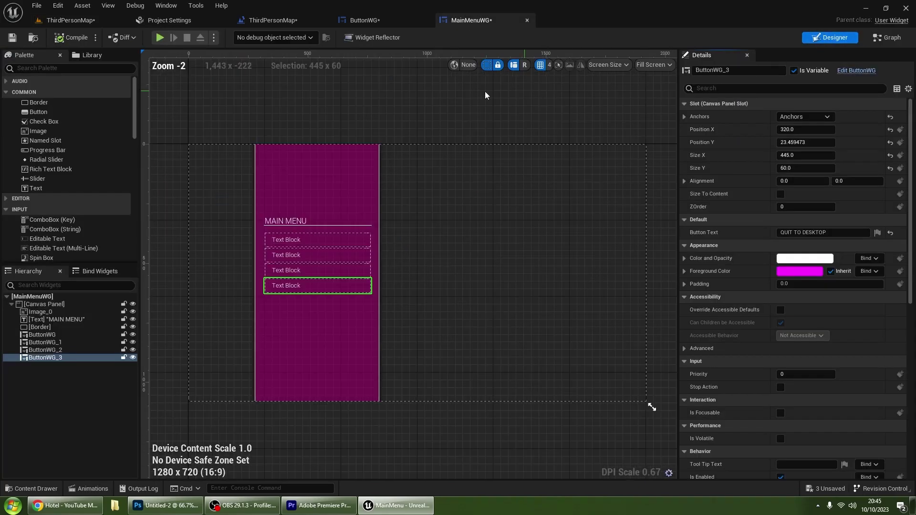
{"action": "left_click", "coordinate": [95, 25]}
{"action": "right_click_drag", "start_coordinate": [389, 185], "coordinate": [391, 205]}
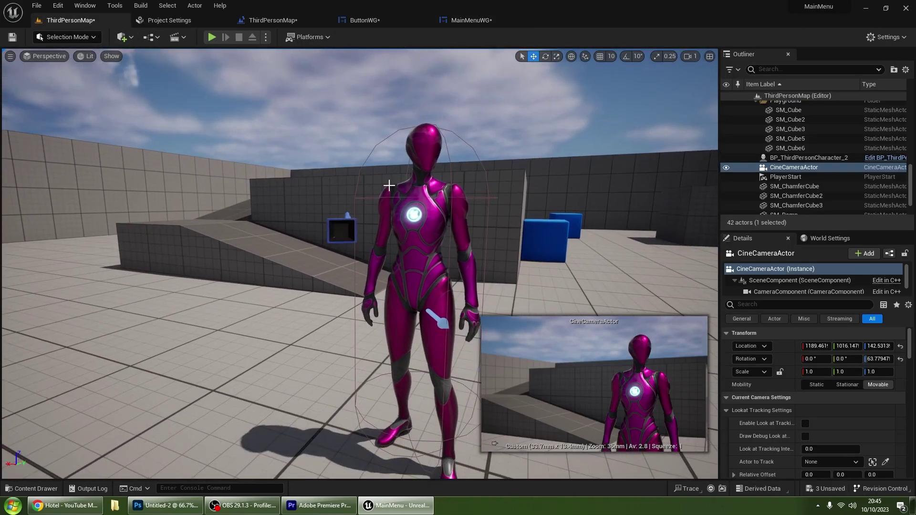
{"action": "left_click", "coordinate": [456, 19]}
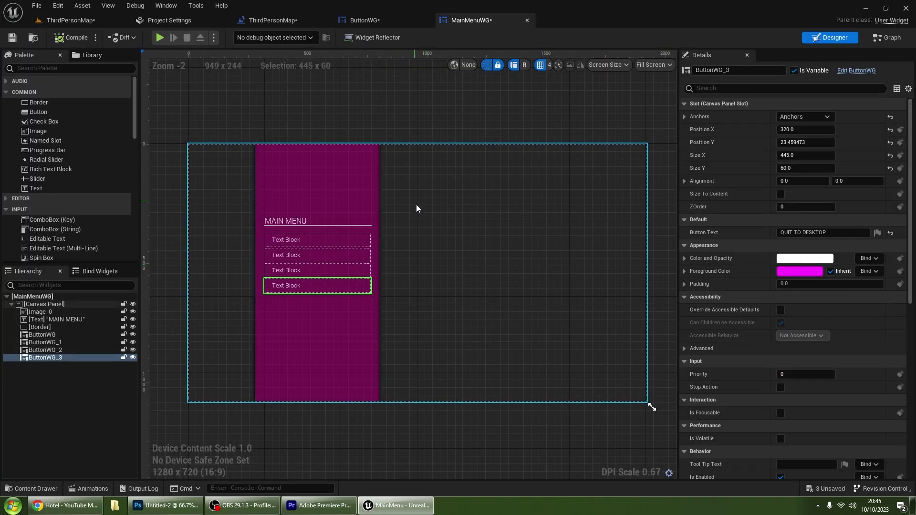
{"action": "scroll", "coordinate": [399, 280], "scroll_direction": "down", "scroll_amount": 3}
{"action": "scroll", "coordinate": [399, 281], "scroll_direction": "up", "scroll_amount": 6}
{"action": "scroll", "coordinate": [412, 274], "scroll_direction": "up", "scroll_amount": 1}
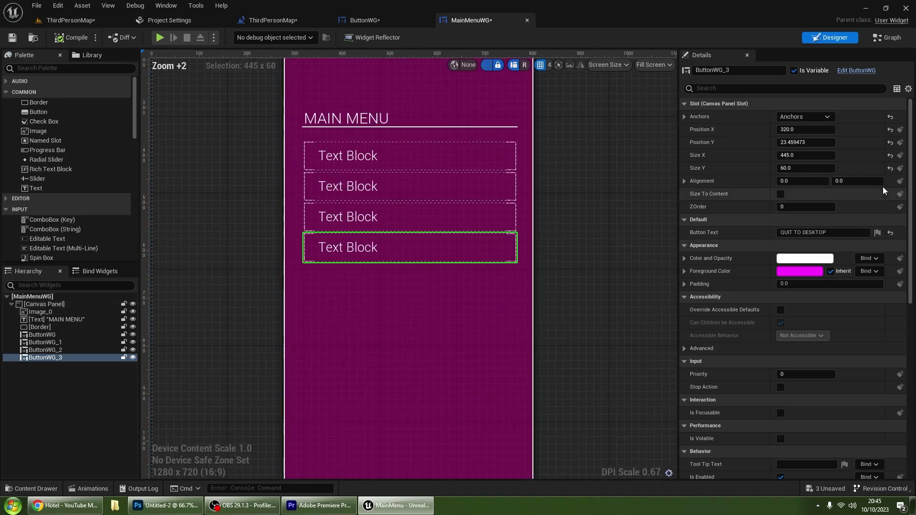
{"action": "left_click", "coordinate": [885, 38]}
{"action": "scroll", "coordinate": [348, 209], "scroll_direction": "up", "scroll_amount": 3}
{"action": "left_click_drag", "start_coordinate": [326, 204], "coordinate": [99, 207]}
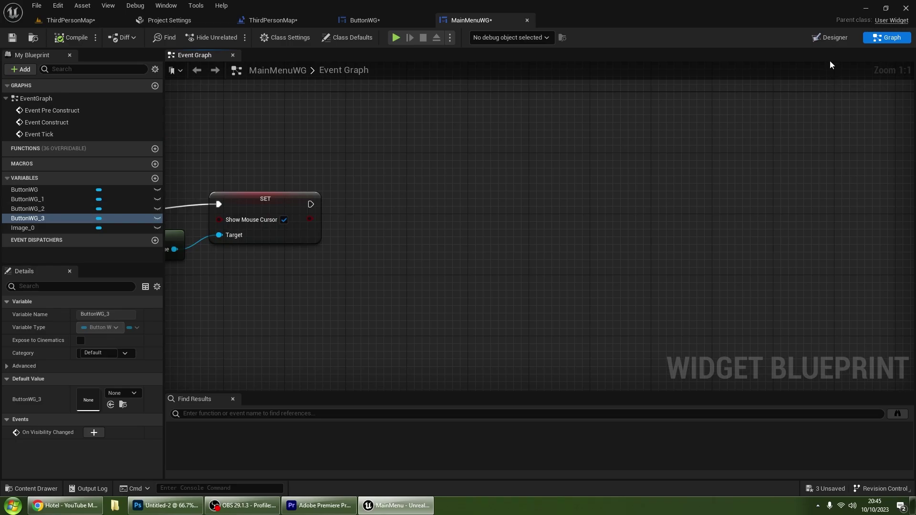
Rename the QUIT TO DESKTOP button widget in the MainMenuWG hierarchy as QuitBtn
{"action": "left_click", "coordinate": [830, 37]}
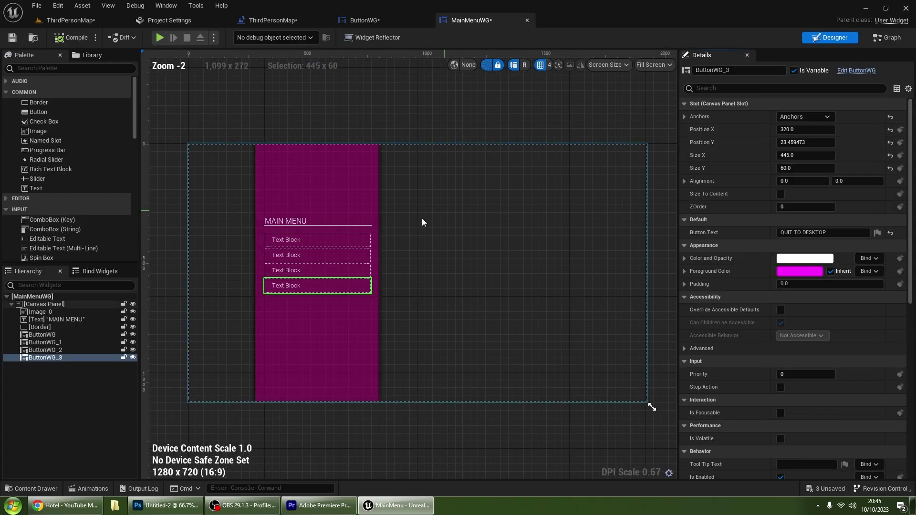
{"action": "double_click", "coordinate": [46, 361]}
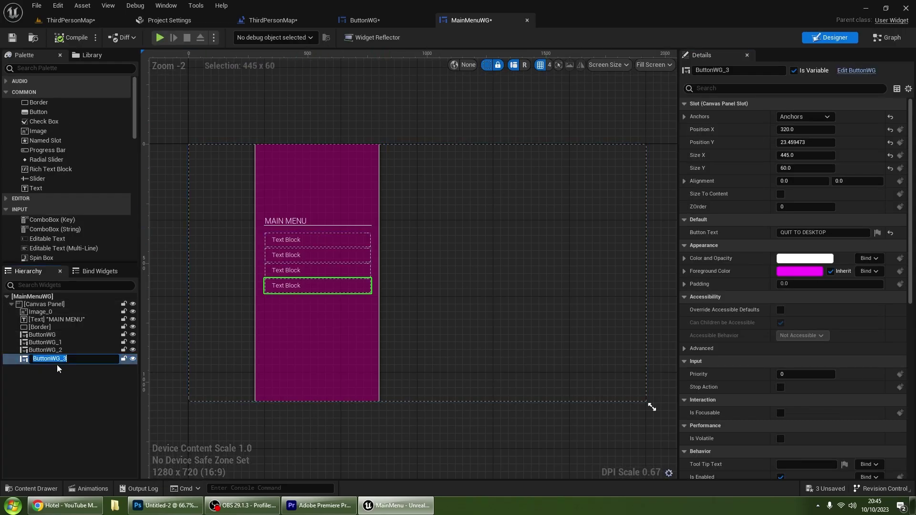
{"action": "key", "text": "BackSpace"}
{"action": "type", "text": "QuitBtn"}
{"action": "key", "text": "Return"}
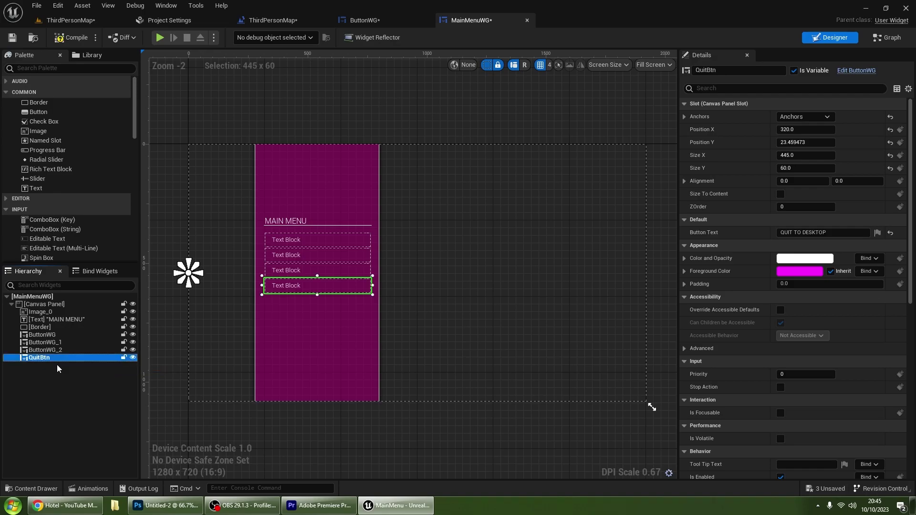
Place a QuitBtn reference in the MainMenuWG event graph and get its Button from it
{"action": "left_click", "coordinate": [888, 38]}
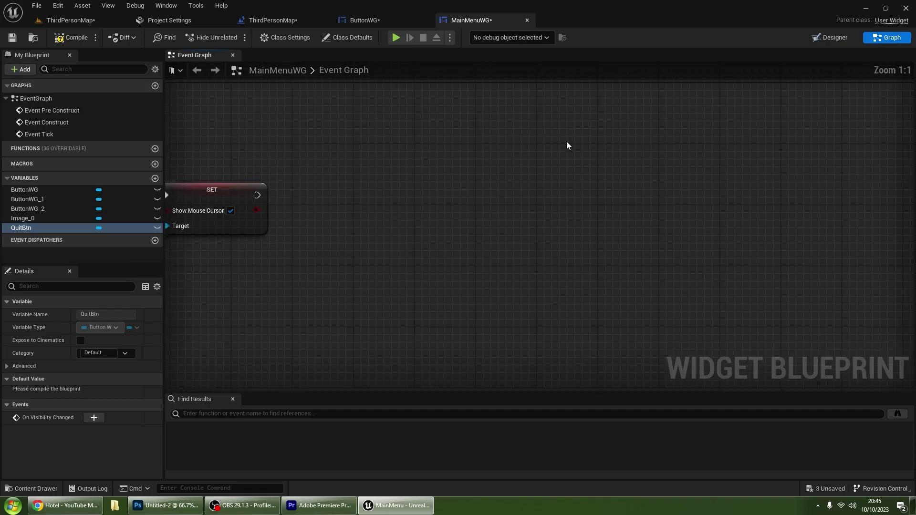
{"action": "left_click_drag", "start_coordinate": [41, 228], "coordinate": [334, 283]}
{"action": "left_click", "coordinate": [250, 307]}
{"action": "type", "text": "get button"}
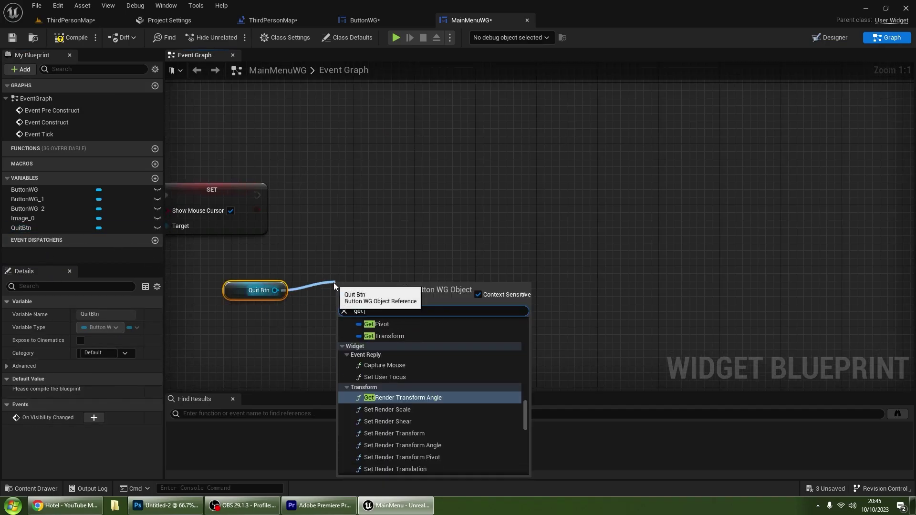
{"action": "key", "text": "Return"}
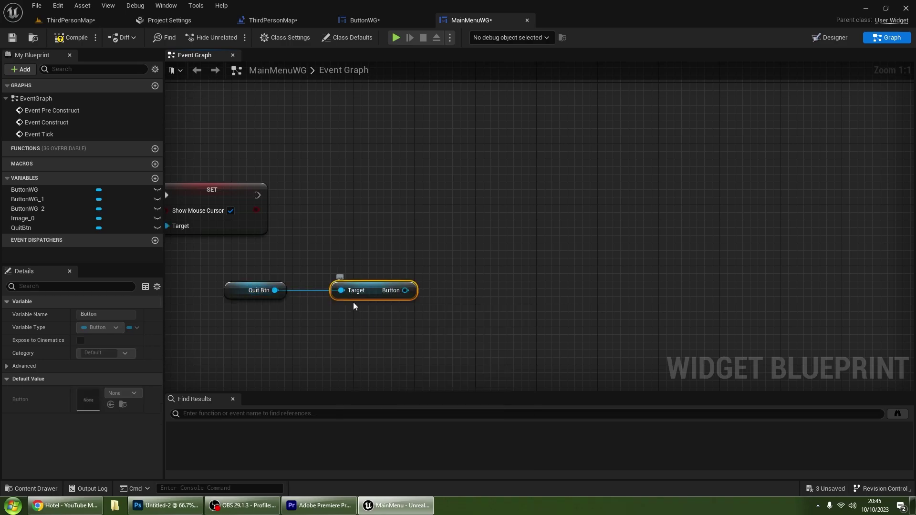
Assign an On Clicked event to QuitBtn's Button and name its custom event Quit Game
{"action": "left_click_drag", "start_coordinate": [410, 293], "coordinate": [448, 268]}
{"action": "type", "text": "on cl"}
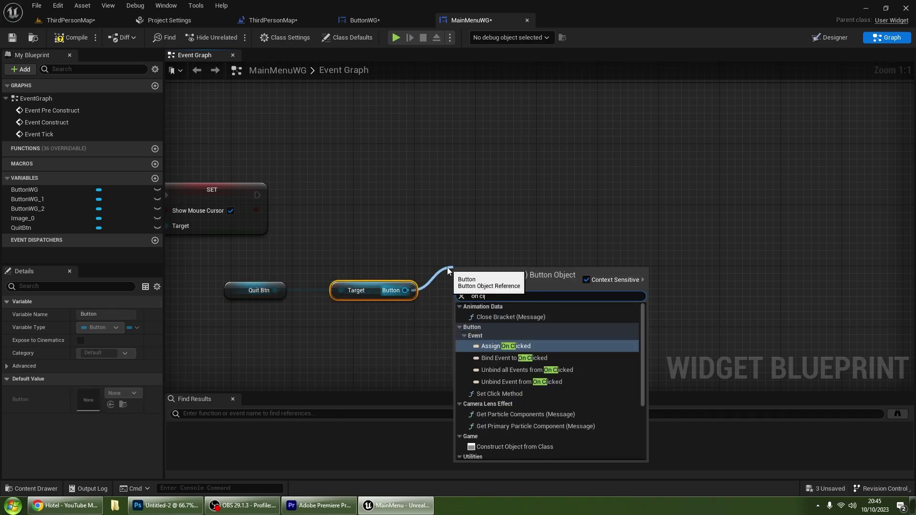
{"action": "type", "text": "ick"}
{"action": "key", "text": "Return"}
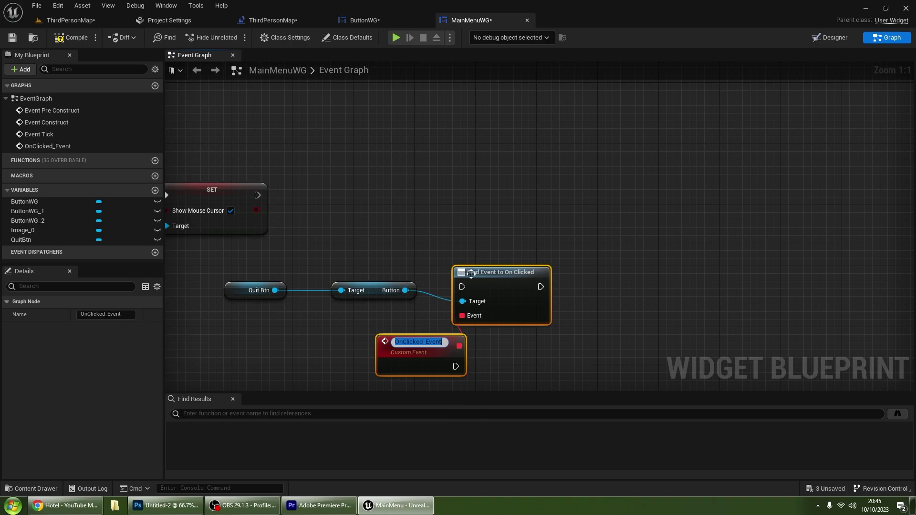
{"action": "type", "text": "Qu"}
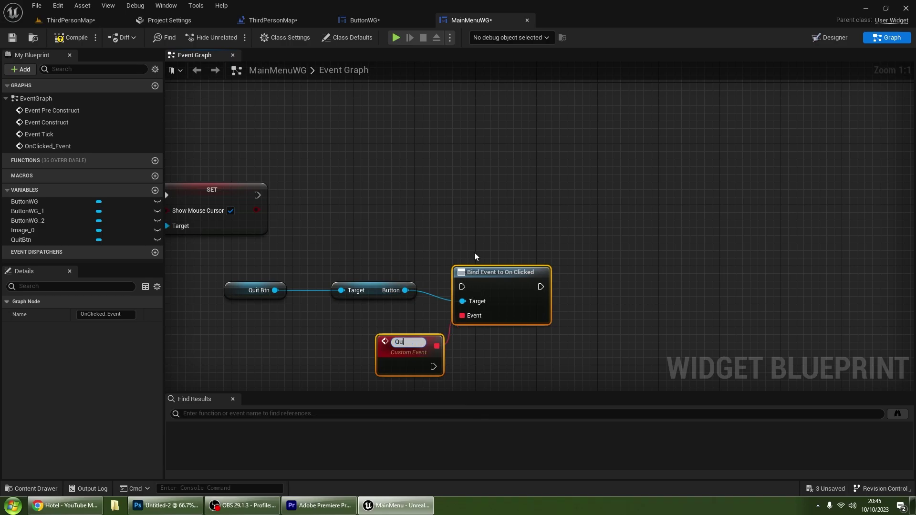
{"action": "type", "text": "it Game"}
{"action": "key", "text": "Return"}
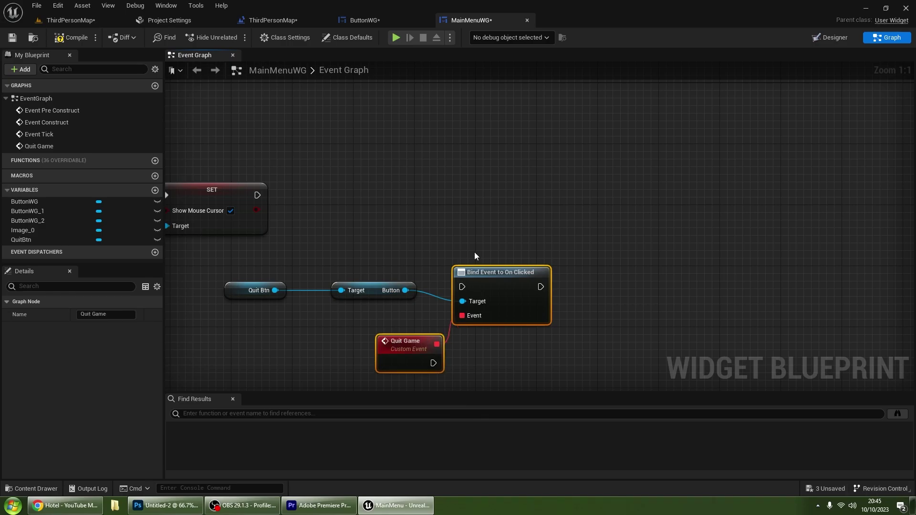
Connect the Set Show Mouse Cursor node to Bind Event to On Clicked and move the Quit Game event below the button nodes
{"action": "left_click_drag", "start_coordinate": [462, 287], "coordinate": [285, 201]}
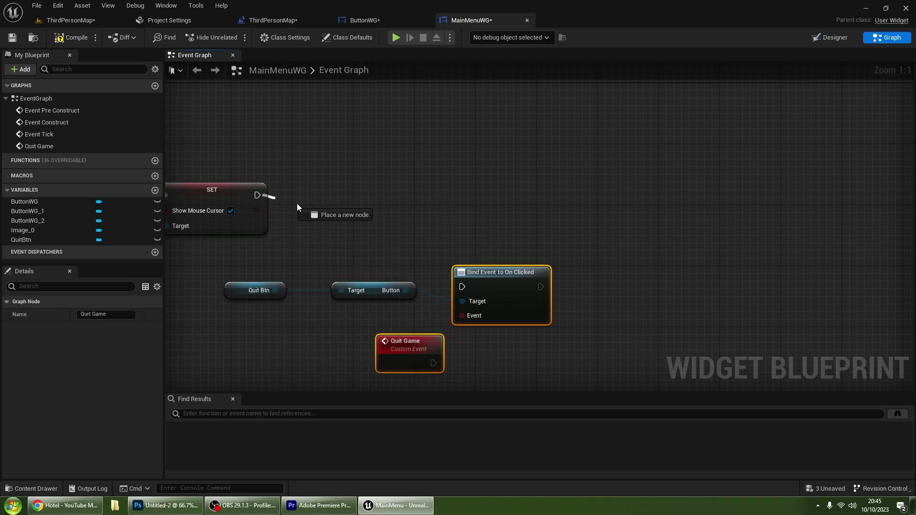
{"action": "left_click_drag", "start_coordinate": [467, 289], "coordinate": [468, 290]}
{"action": "left_click_drag", "start_coordinate": [473, 271], "coordinate": [458, 210]}
{"action": "right_click_drag", "start_coordinate": [466, 268], "coordinate": [457, 212]}
{"action": "left_click", "coordinate": [450, 228]}
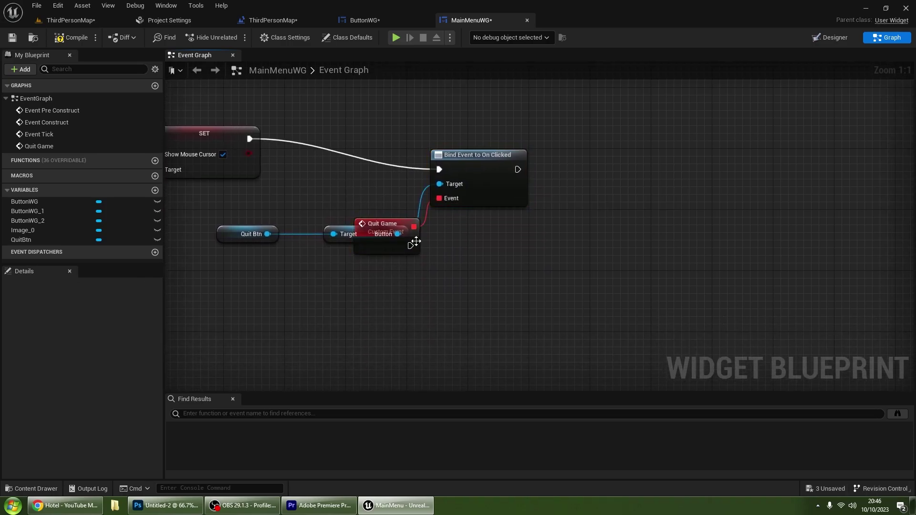
{"action": "left_click_drag", "start_coordinate": [387, 247], "coordinate": [387, 287]}
Call the Quit Game function from the Quit Game custom event and compile MainMenuWG
{"action": "left_click_drag", "start_coordinate": [470, 290], "coordinate": [470, 287]}
{"action": "type", "text": "quit"}
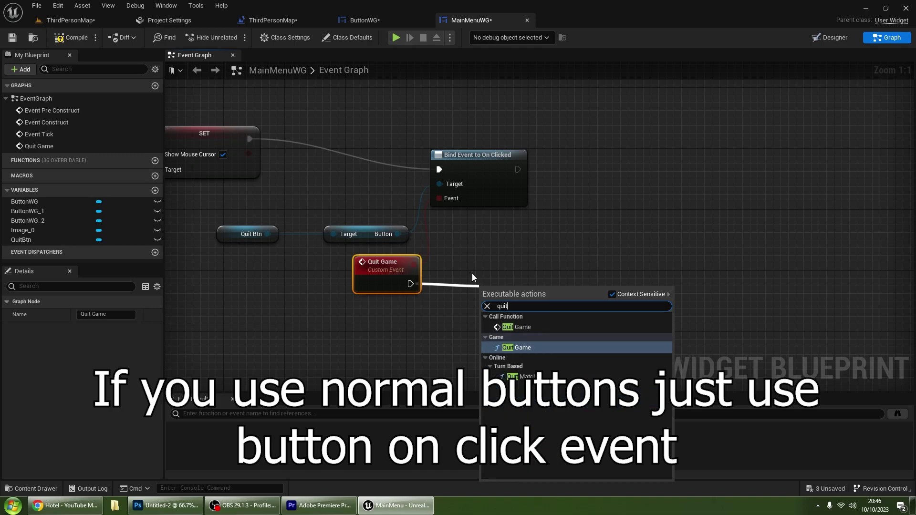
{"action": "key", "text": "Return"}
{"action": "right_click_drag", "start_coordinate": [509, 370], "coordinate": [414, 238]}
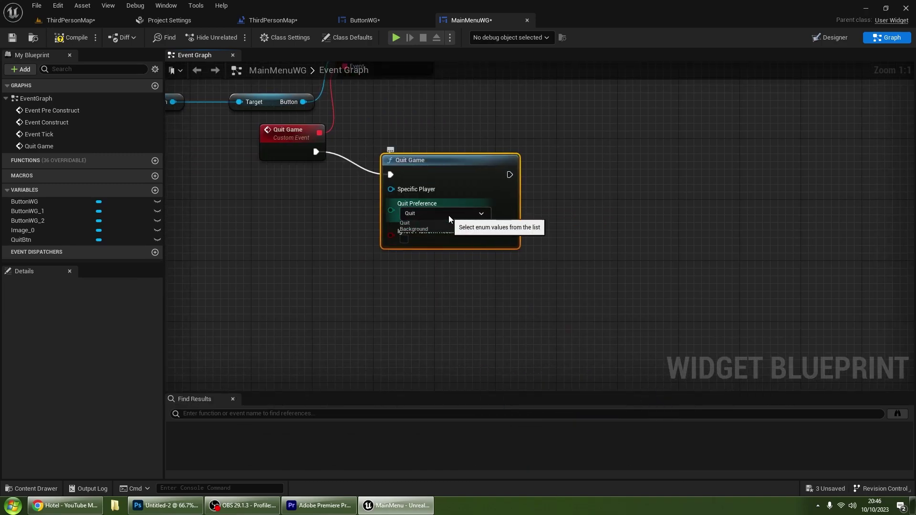
{"action": "left_click", "coordinate": [78, 38]}
Play ThirdPersonMap repeatedly to test the QUIT TO DESKTOP button and the other menu buttons' hover animation
{"action": "left_click", "coordinate": [79, 21]}
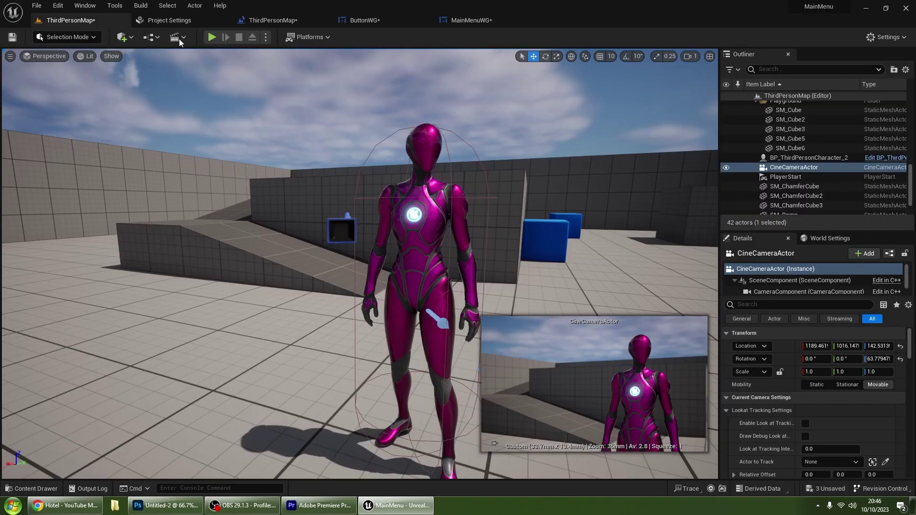
{"action": "left_click", "coordinate": [212, 38]}
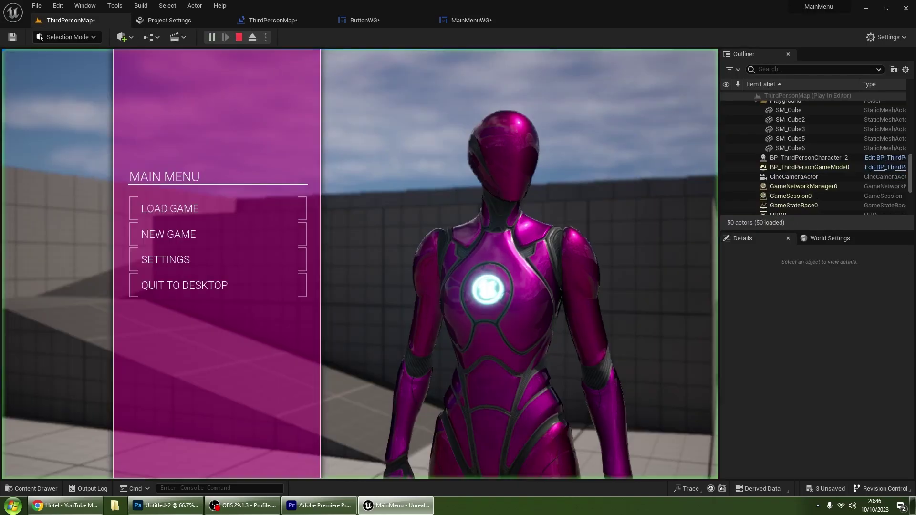
{"action": "left_click", "coordinate": [208, 287]}
{"action": "left_click", "coordinate": [213, 38]}
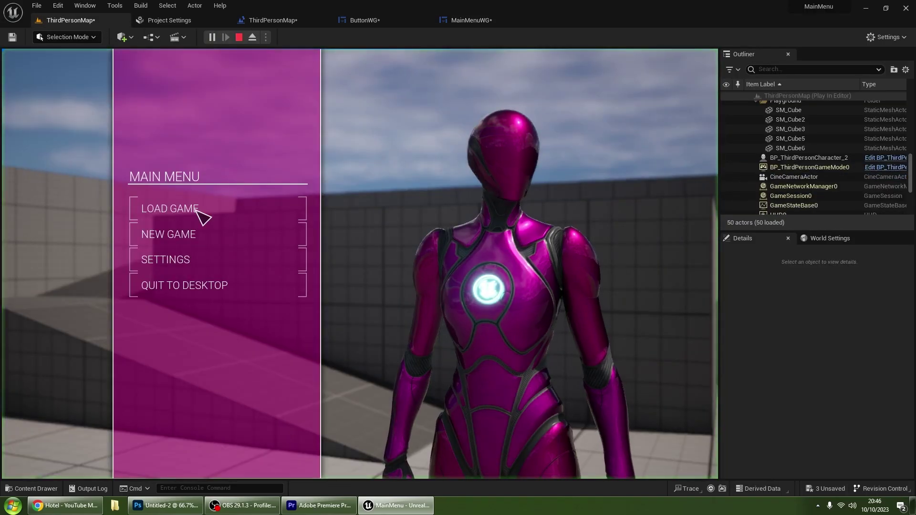
{"action": "left_click", "coordinate": [189, 289]}
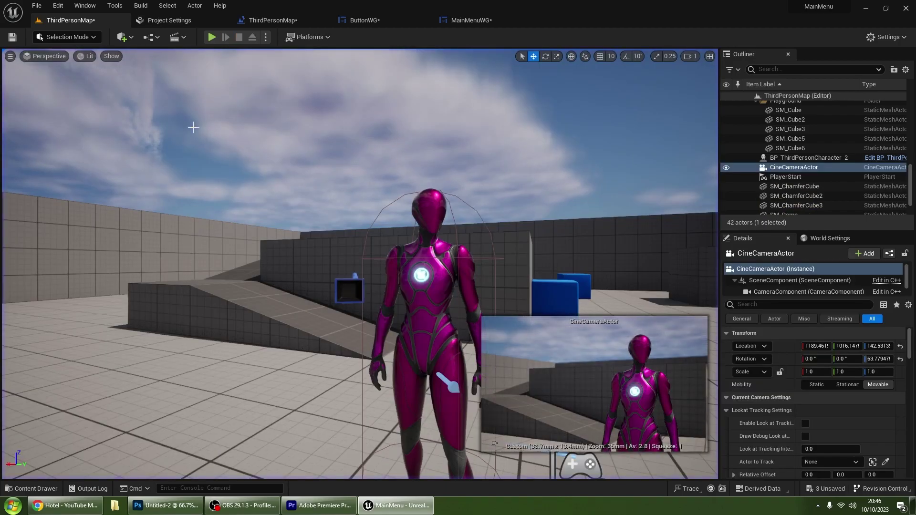
{"action": "left_click", "coordinate": [213, 38]}
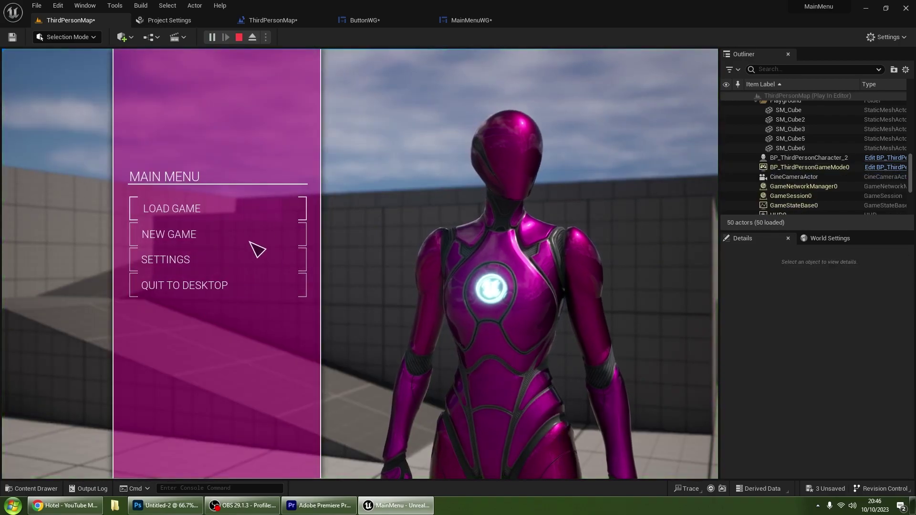